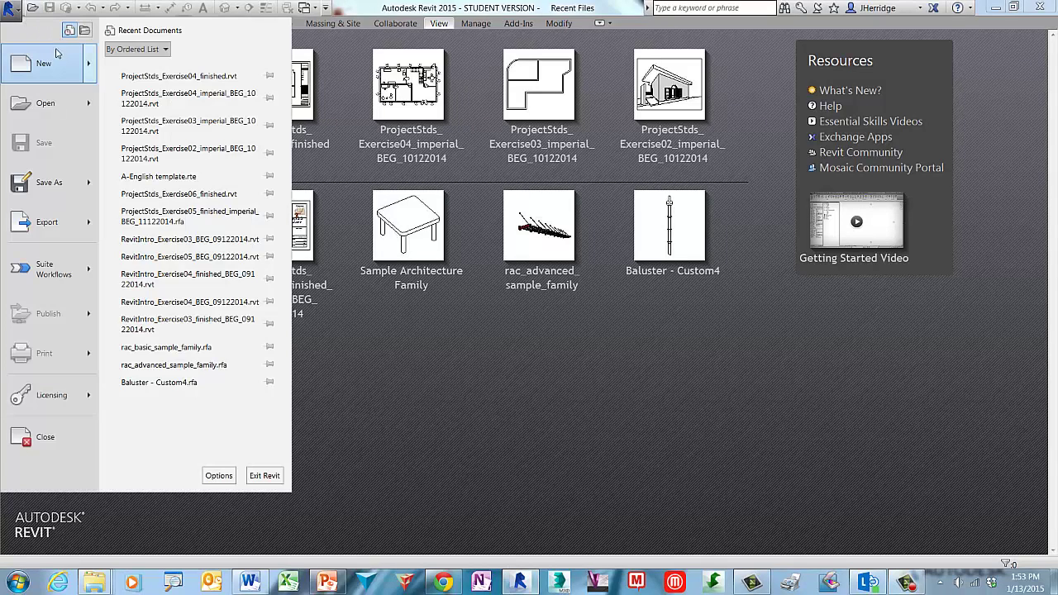
- Create a new title block family from the A - 11 x 8.5.rft template
mouse_move(65, 67)
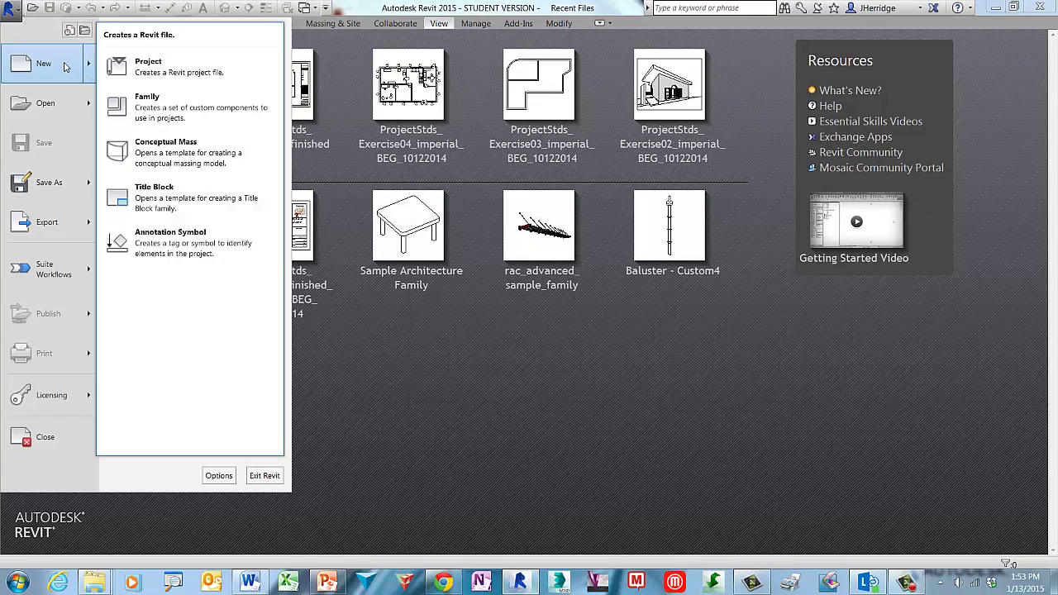
click(259, 211)
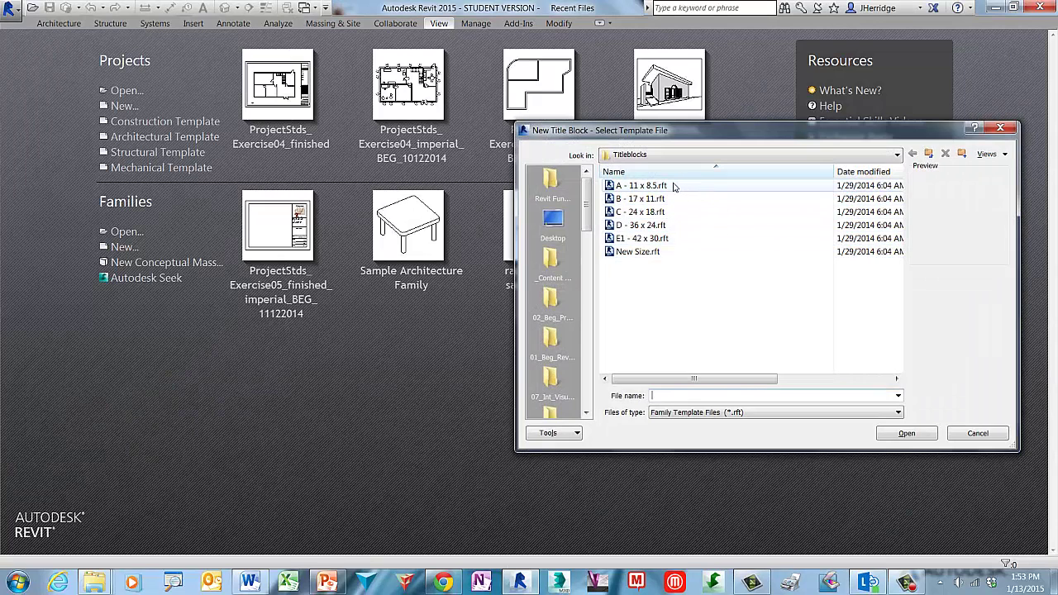
click(640, 186)
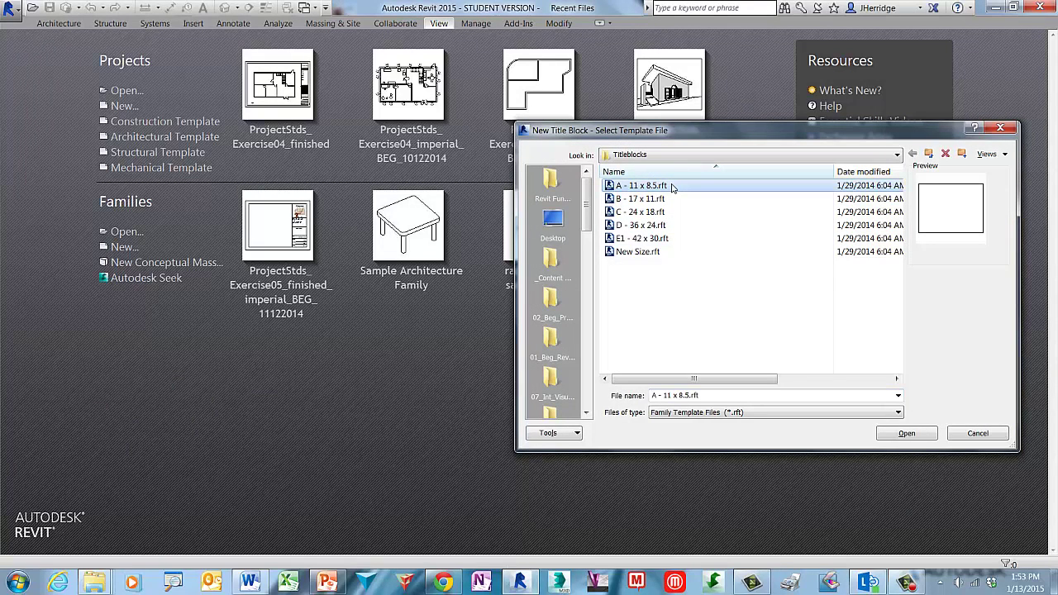
click(907, 433)
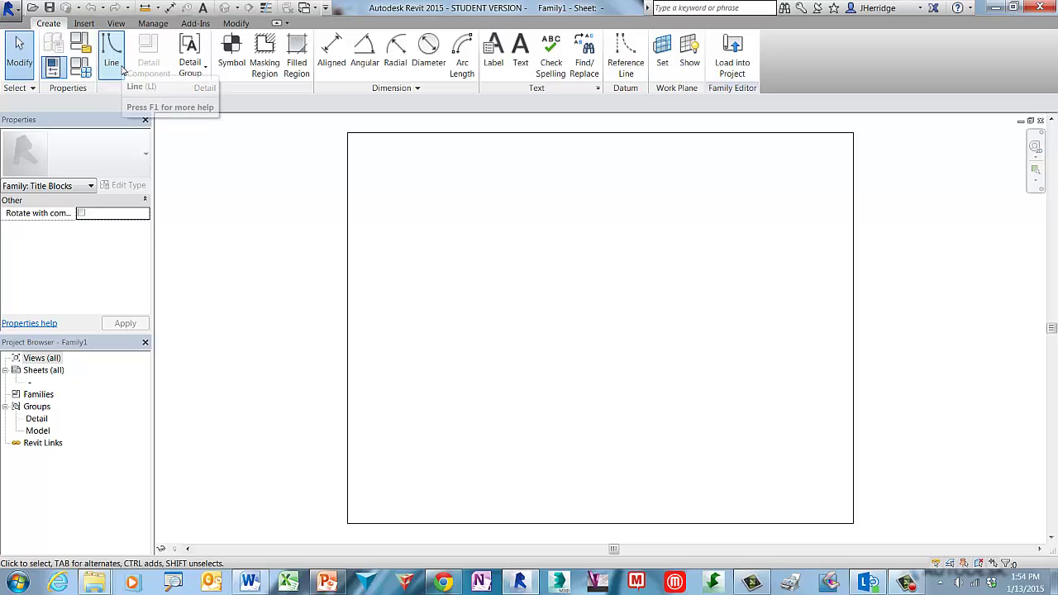
- Draw a rectangular border inside the sheet outline with a -1/2" offset, using the sheet's opposite corners
click(121, 69)
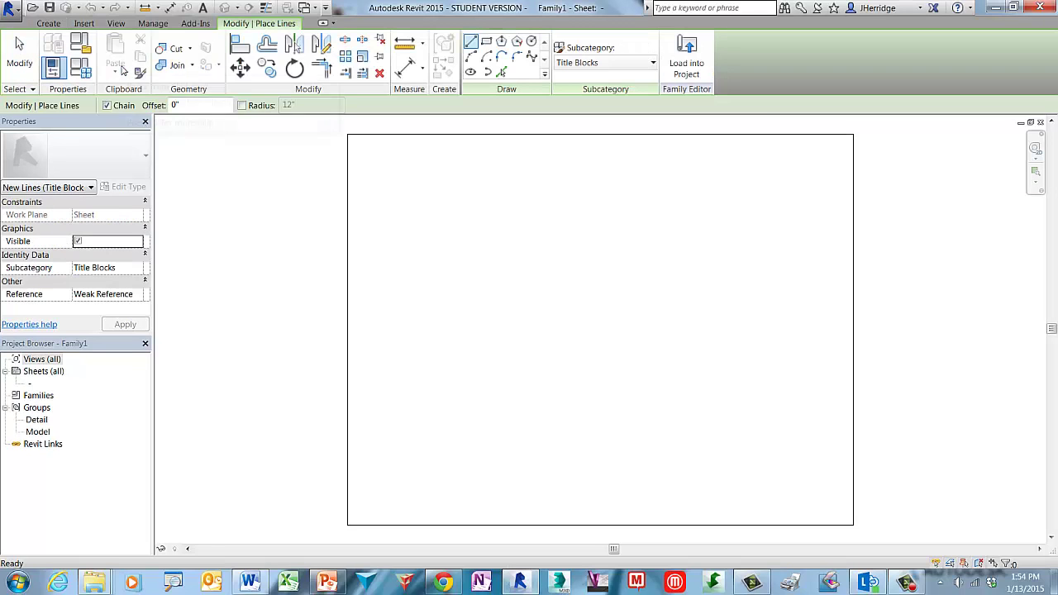
click(174, 105)
text(-1/2")
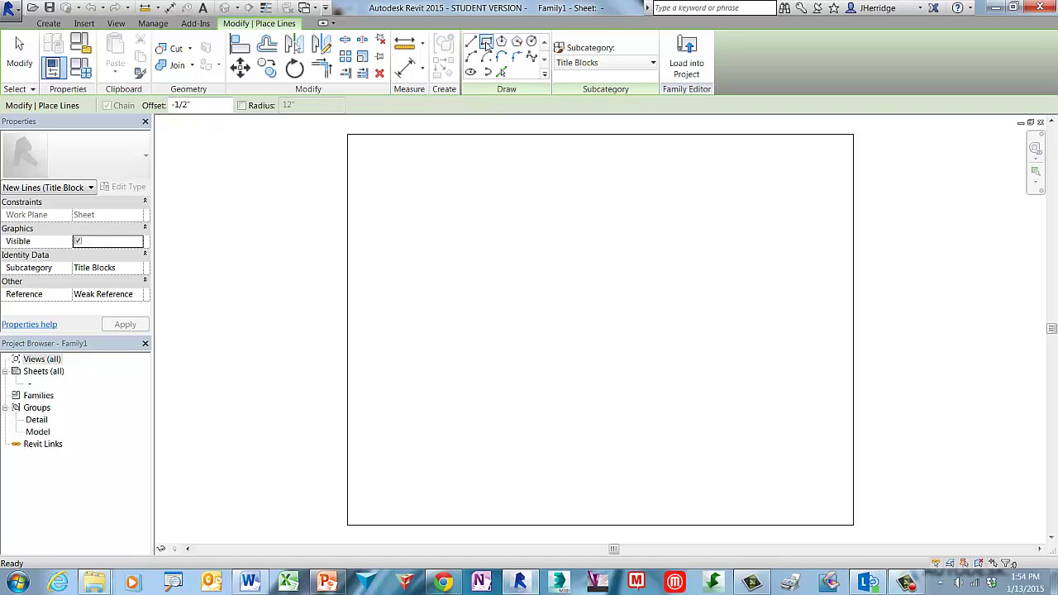
click(487, 43)
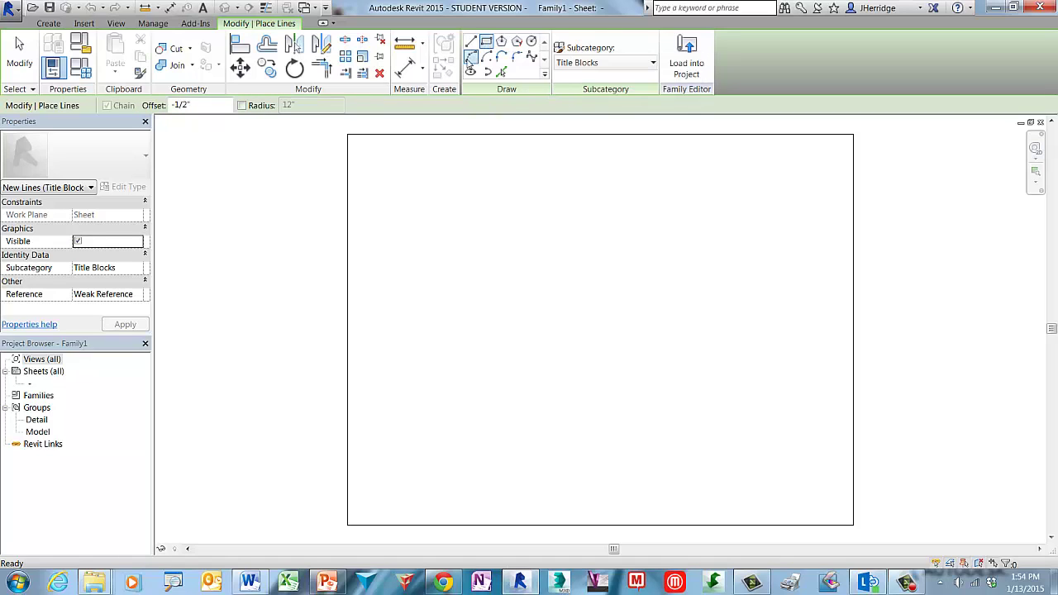
click(348, 135)
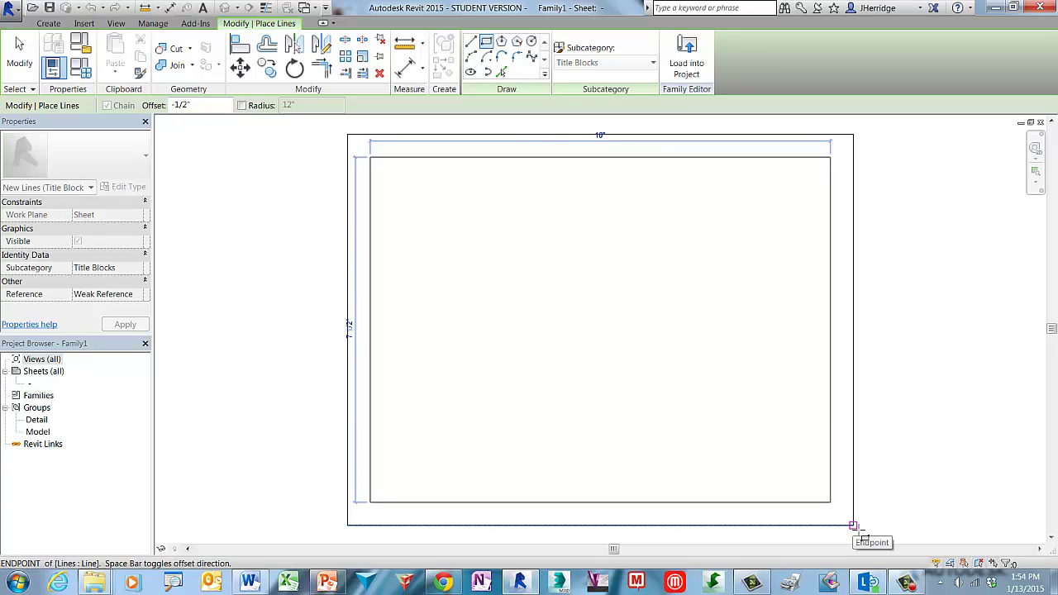
click(855, 526)
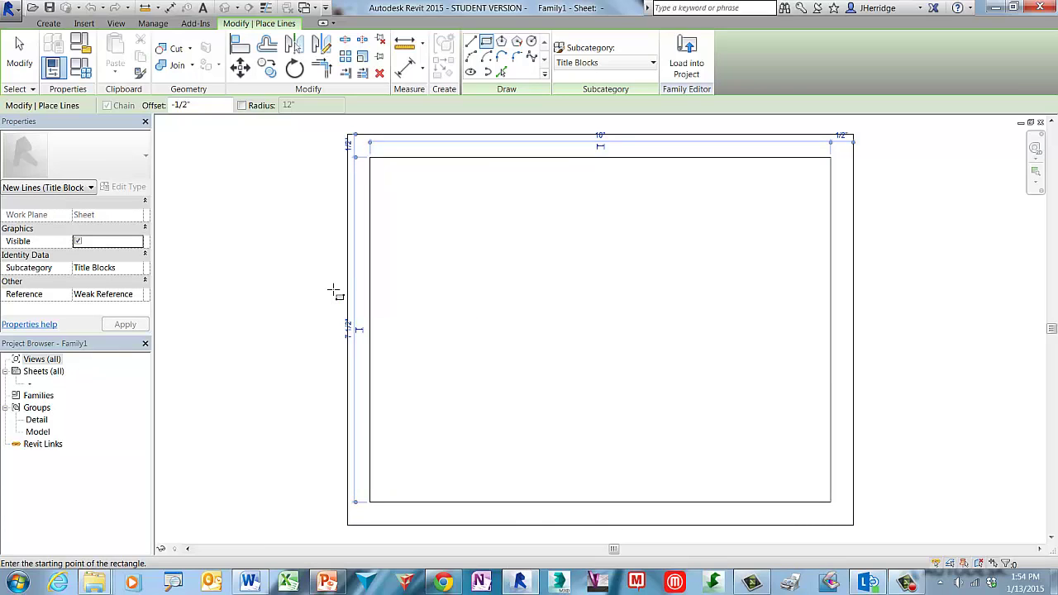
key(Escape)
key(Escape)
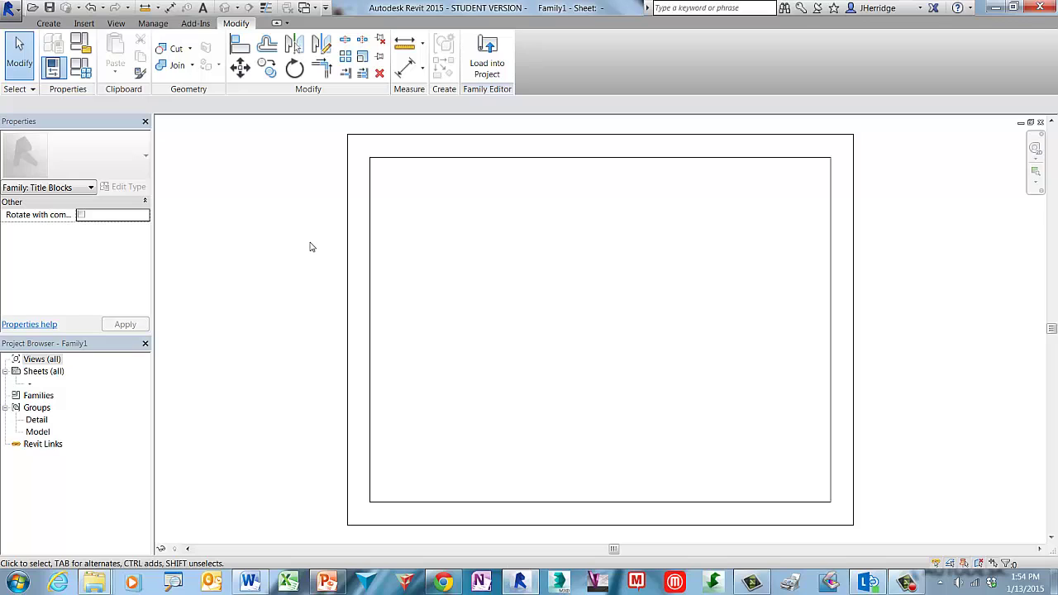
- Create a vertical line offset 2.5" inward from the border's right edge with Pick Lines
click(58, 24)
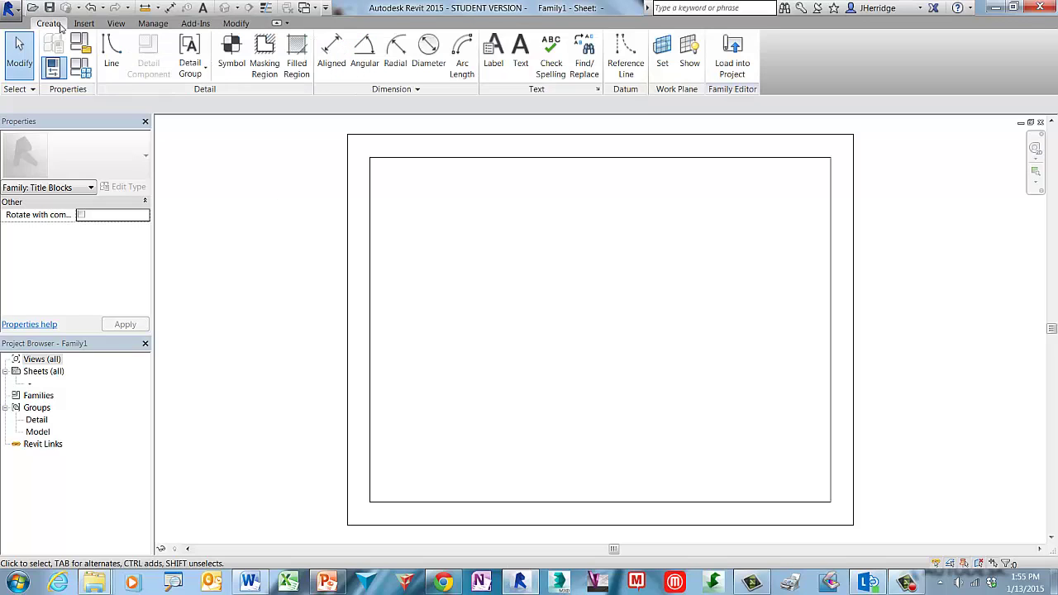
click(112, 65)
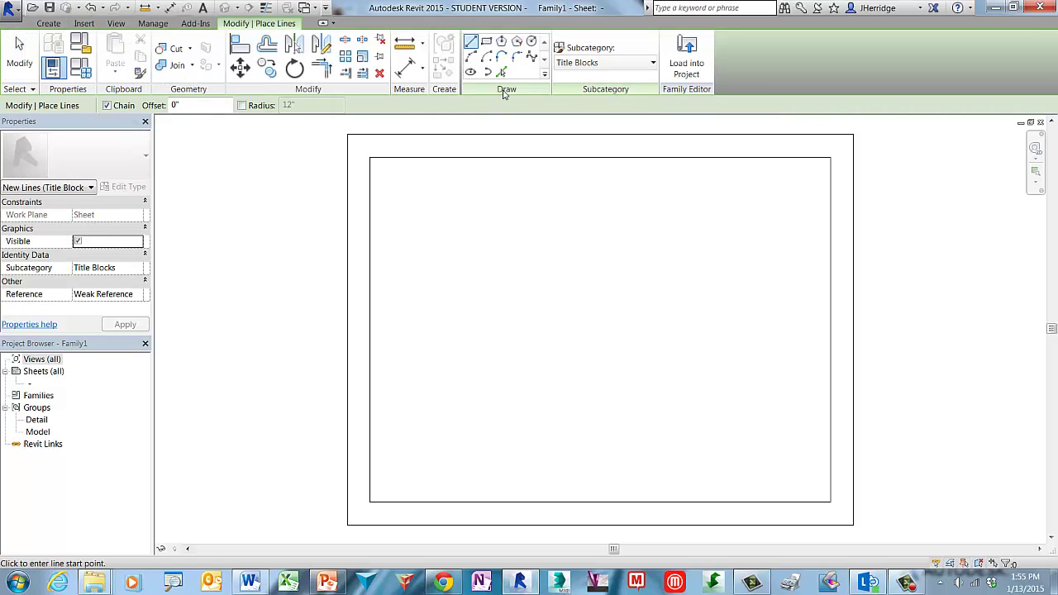
click(502, 73)
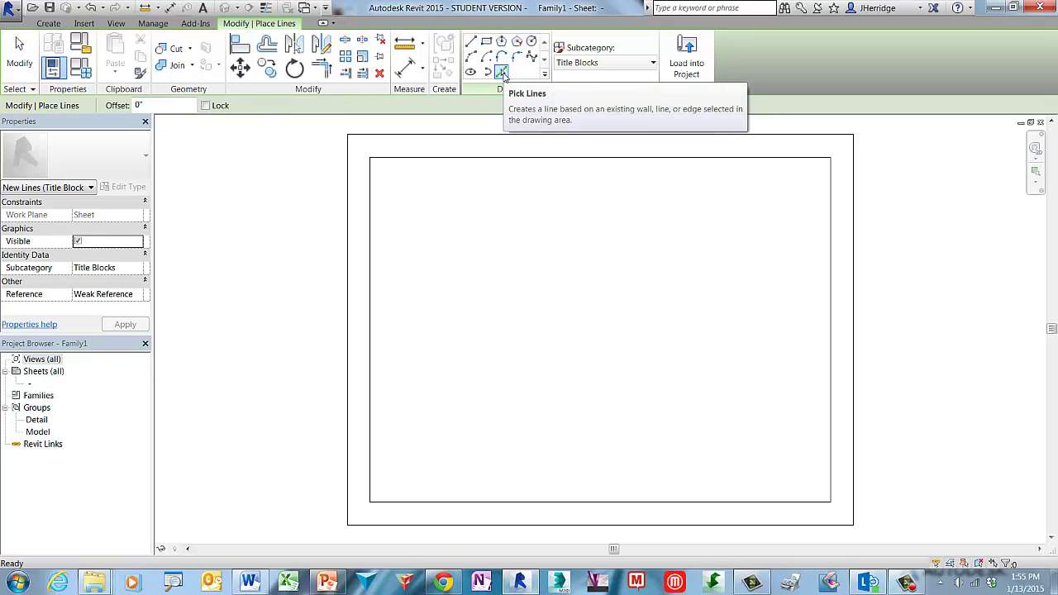
click(135, 106)
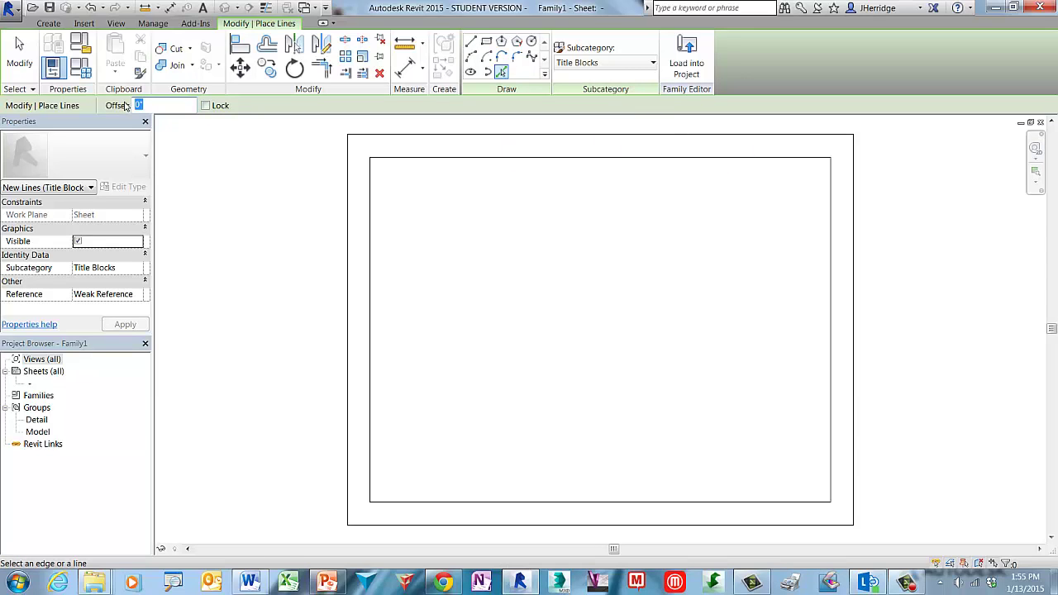
text(2.5)
key(Return)
click(832, 293)
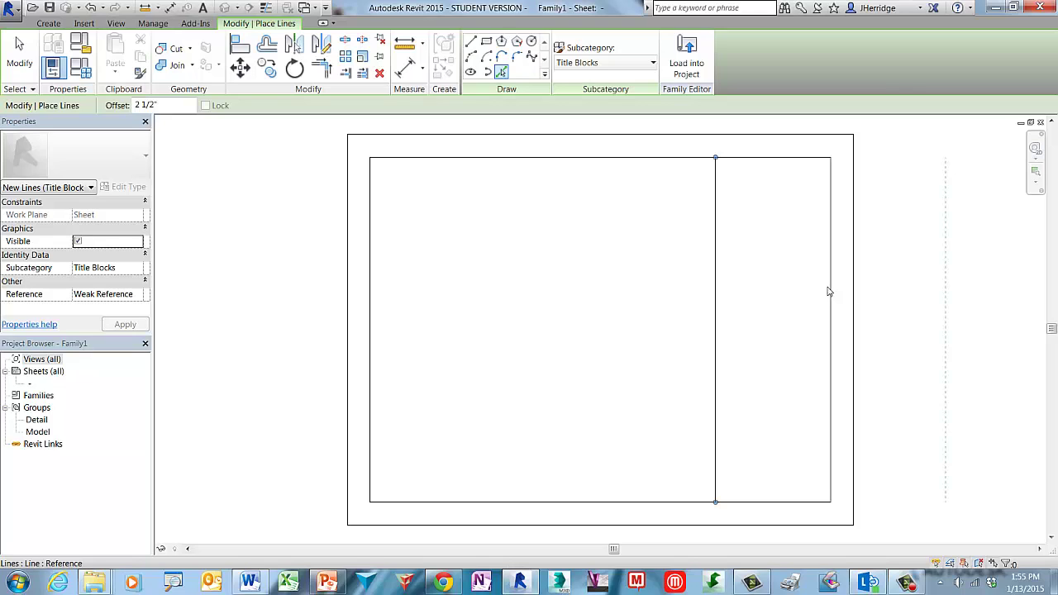
- With a 0 offset, draw a horizontal line across the right-hand column 1/2" above the bottom border
click(136, 106)
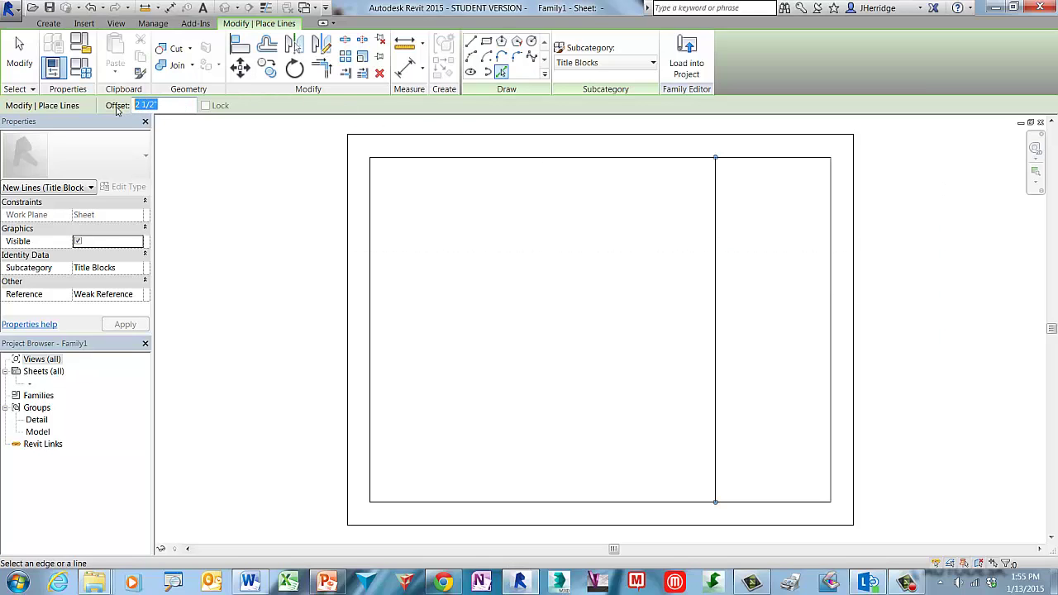
text(0)
key(Return)
click(782, 491)
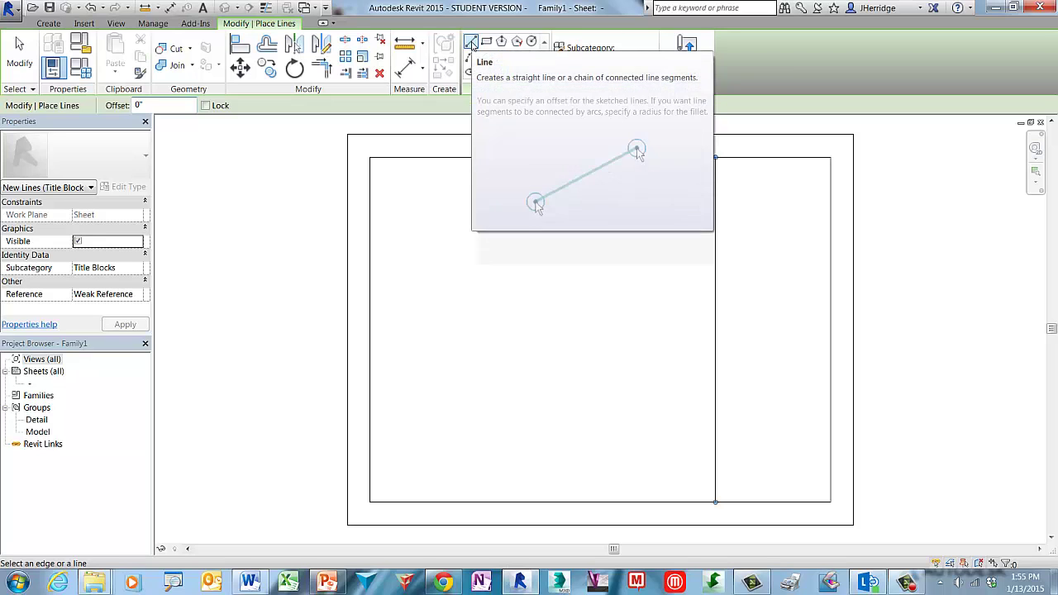
click(472, 44)
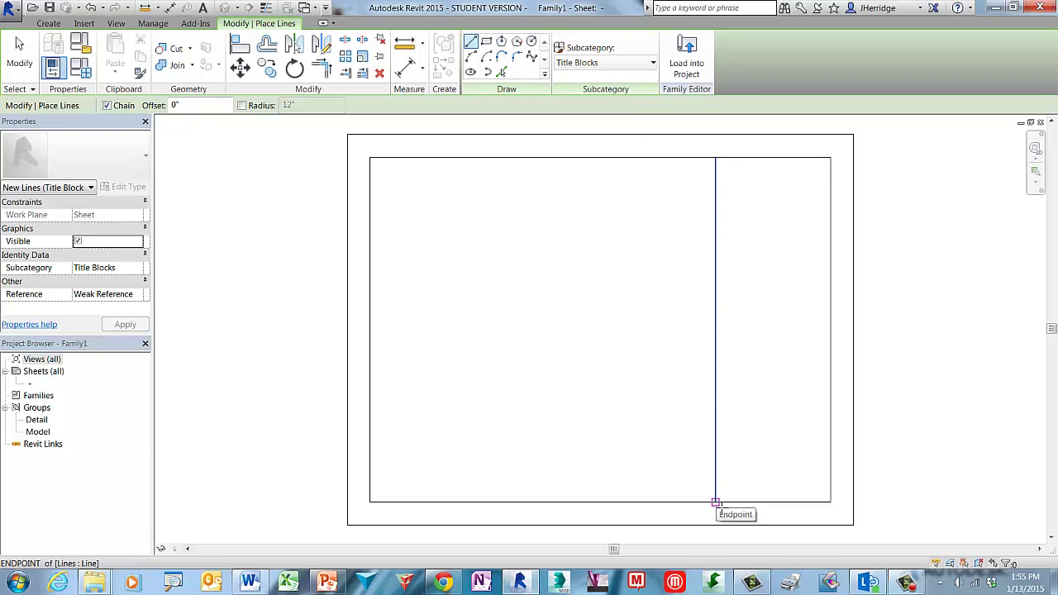
click(720, 506)
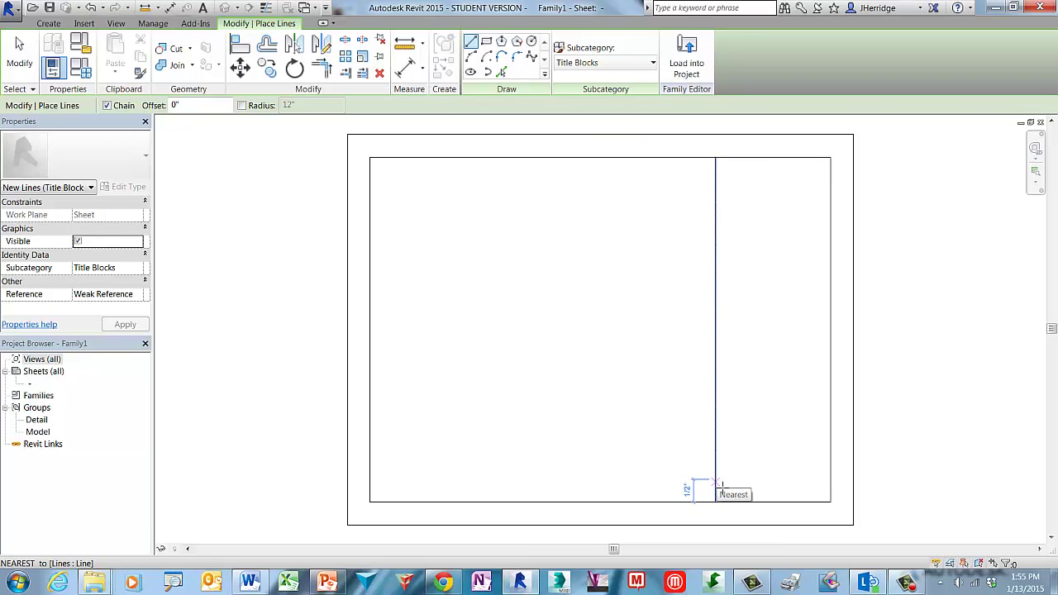
click(717, 481)
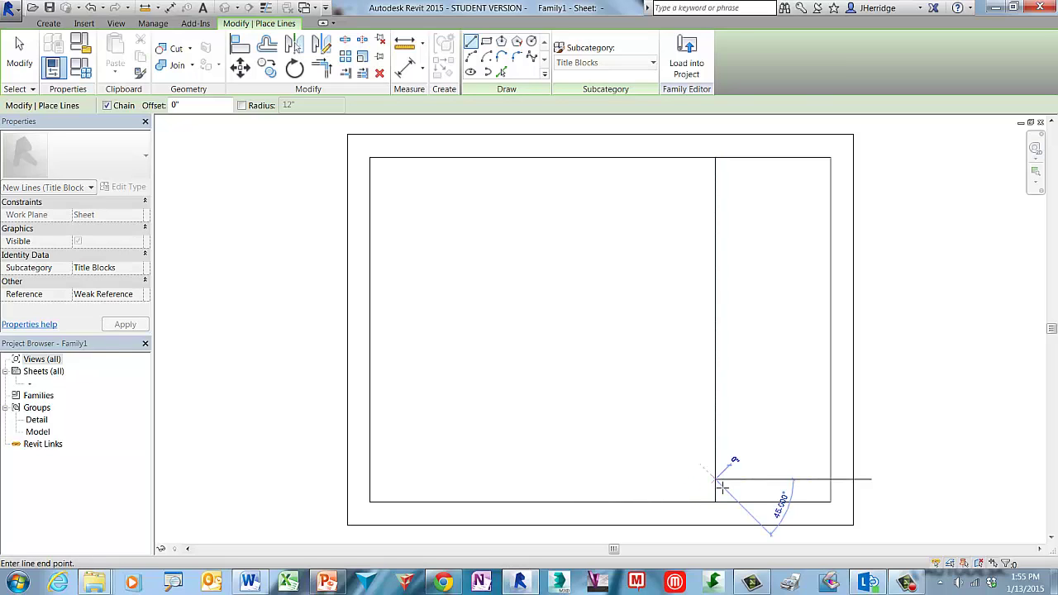
click(831, 480)
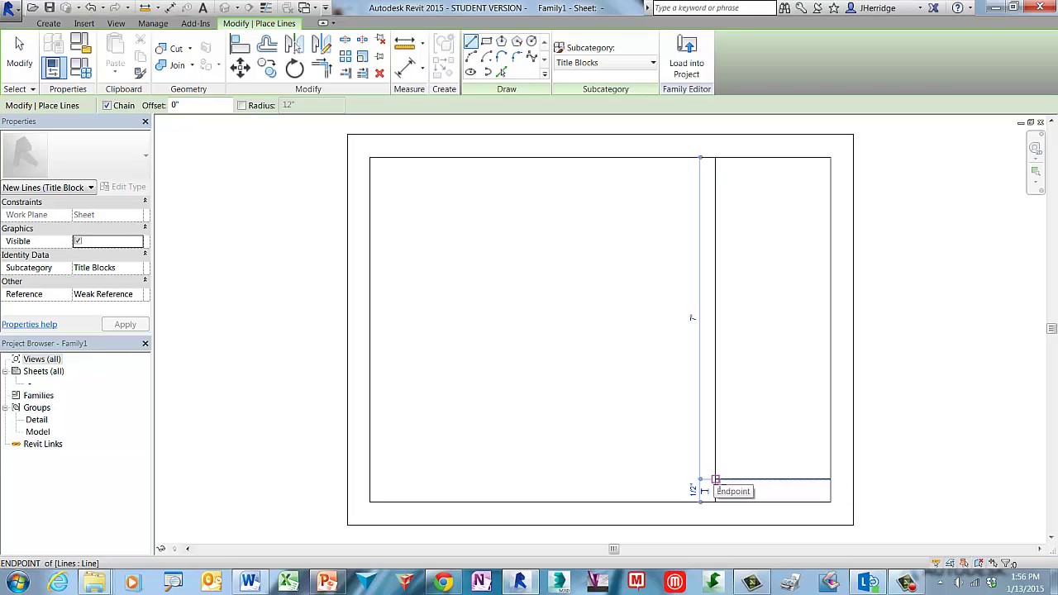
- Draw a second horizontal line across the right-hand column, 3" above the first one
click(716, 480)
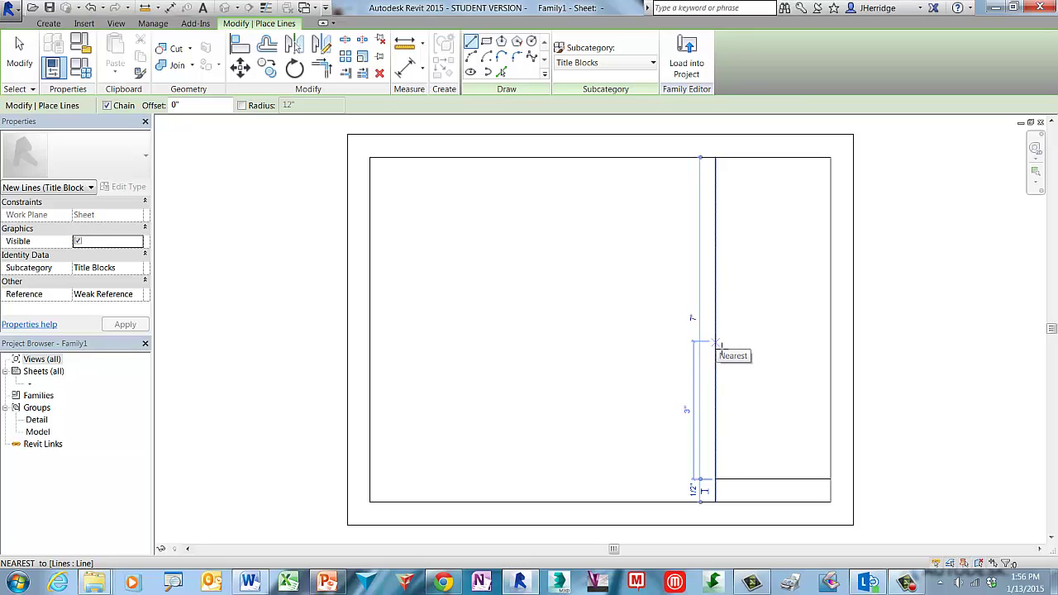
click(718, 343)
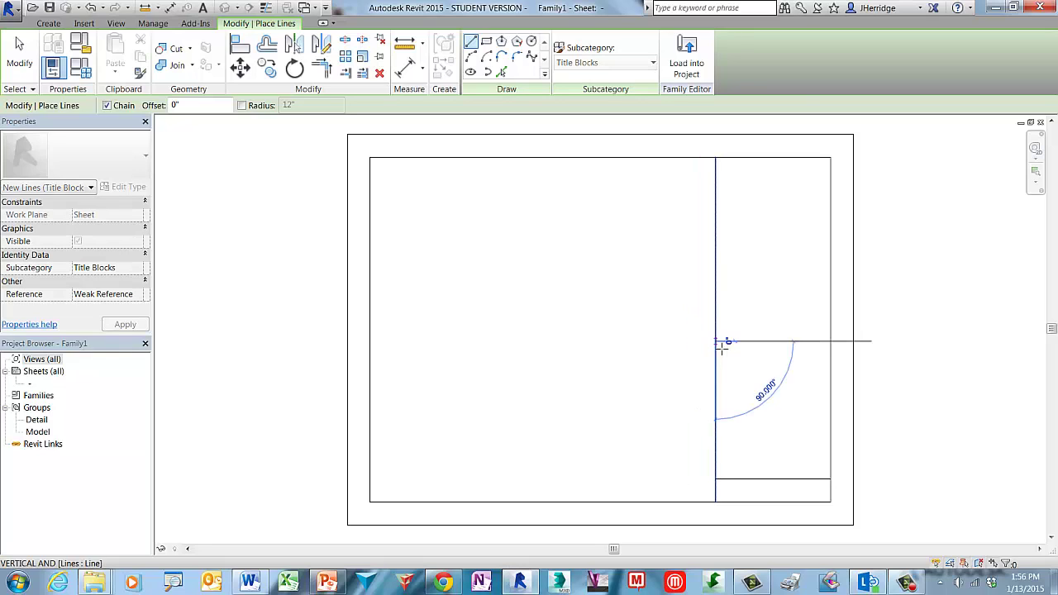
click(831, 342)
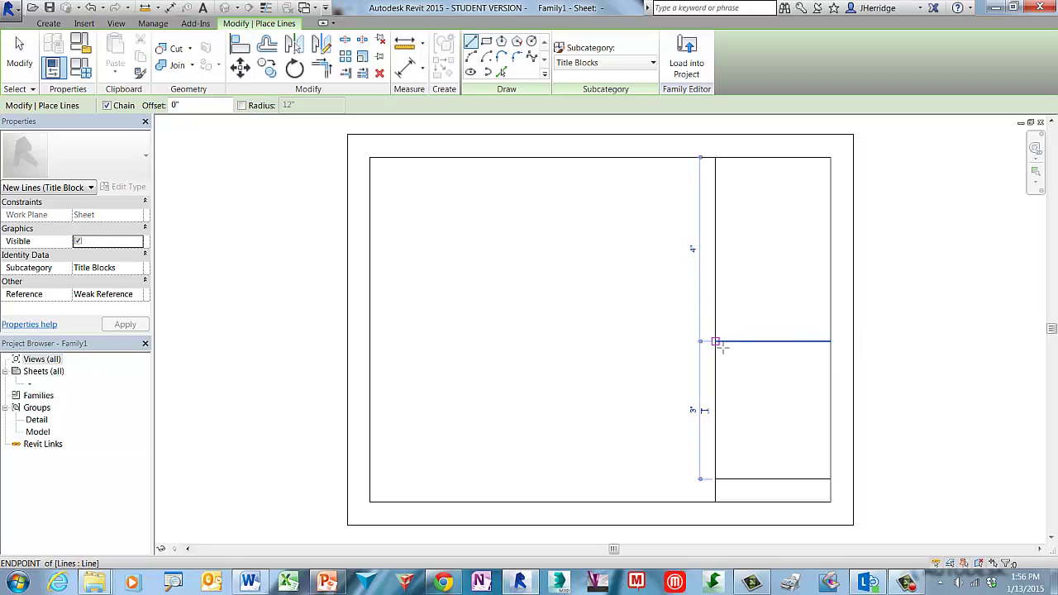
key(Escape)
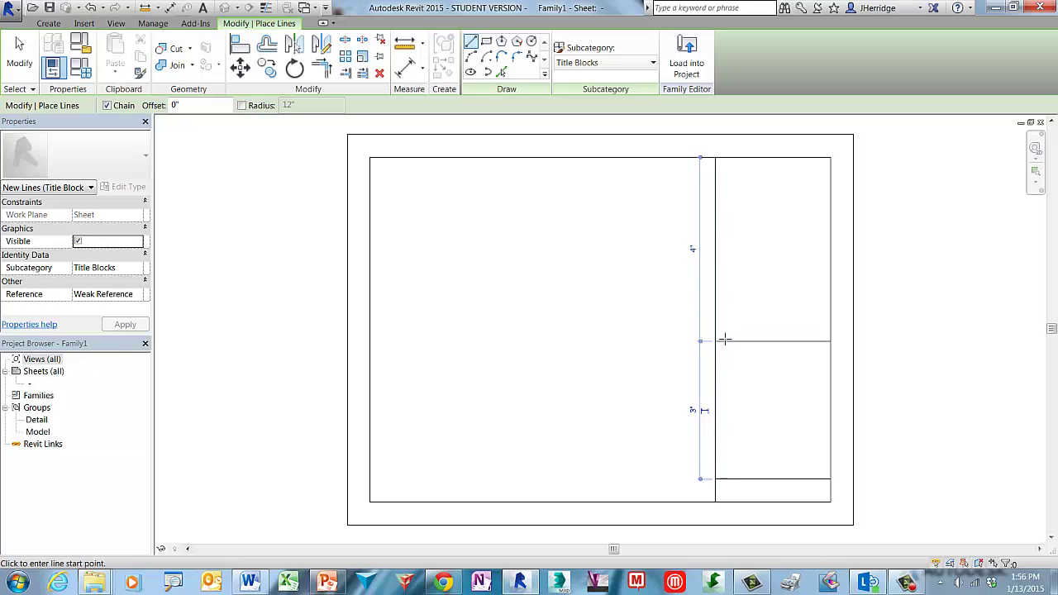
- Draw a third horizontal line across the column 1 1/2" above the second, and finish line placement
click(716, 275)
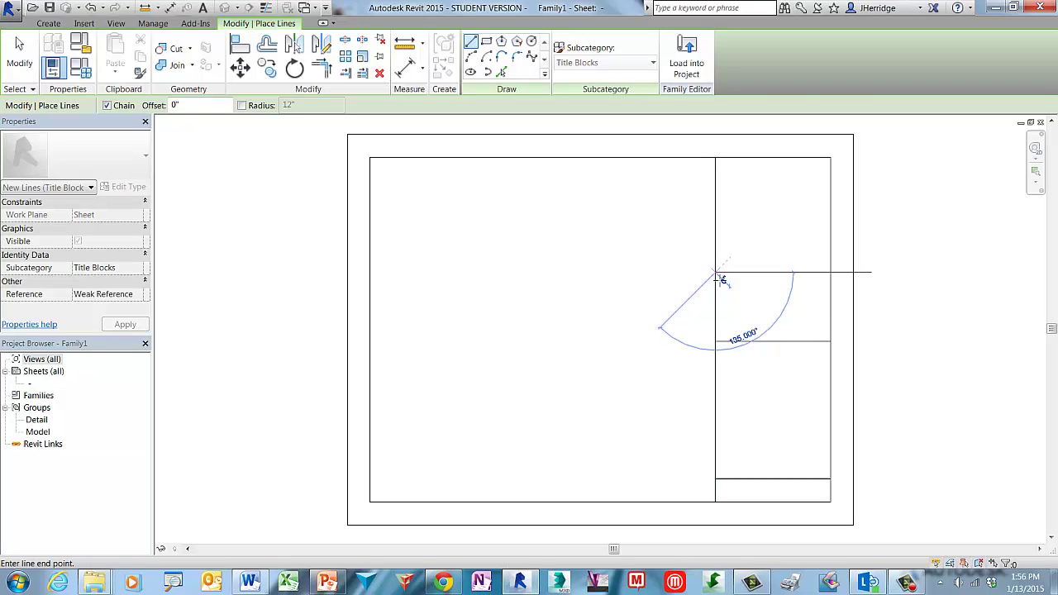
click(832, 273)
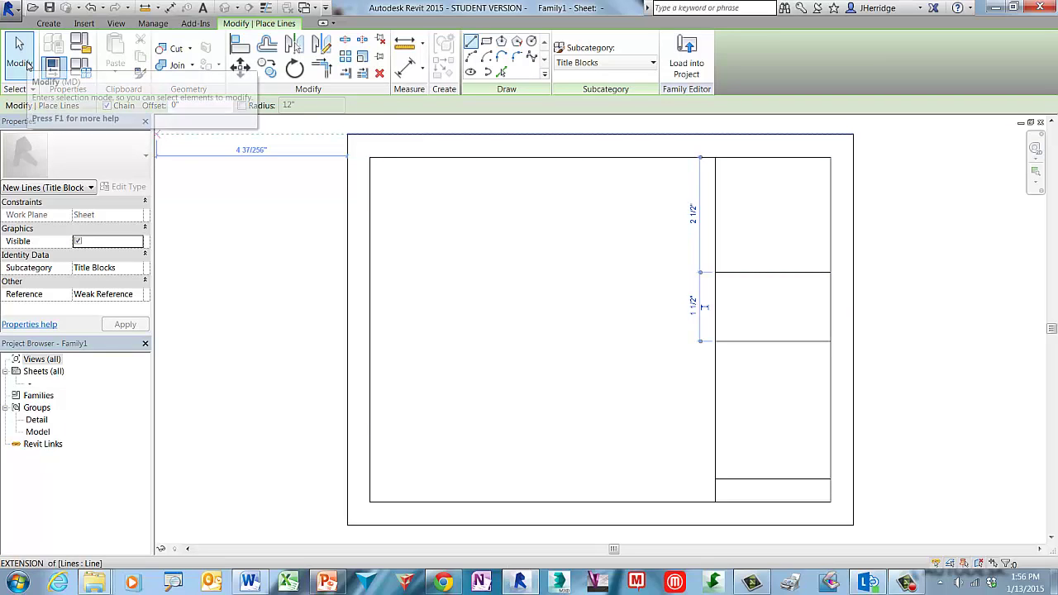
click(20, 58)
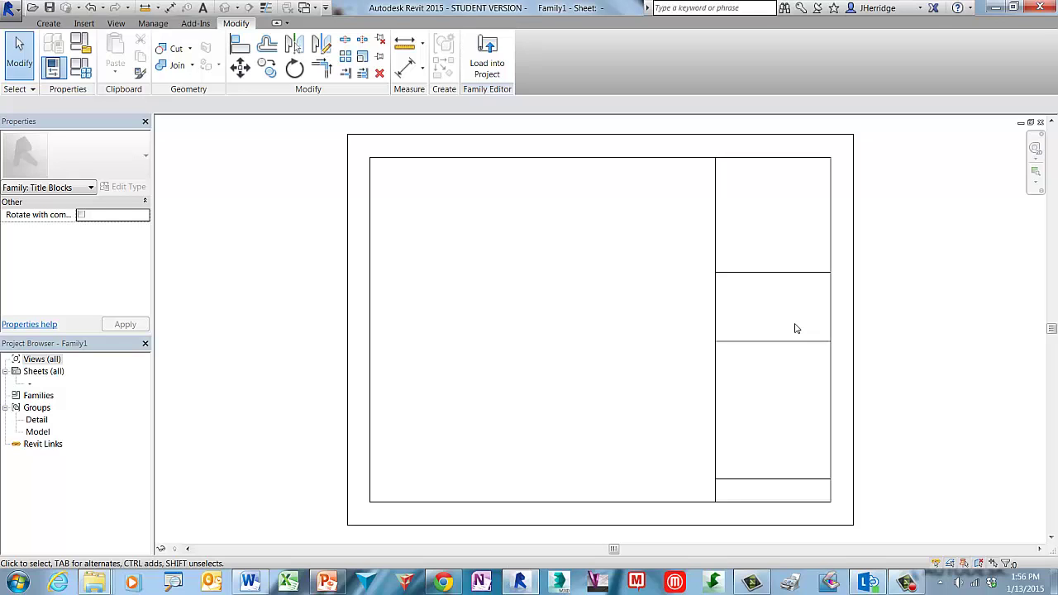
- Change the two lower horizontal lines of the right-hand column to the Wide Lines subcategory and check their thickness
drag(795, 324, 748, 492)
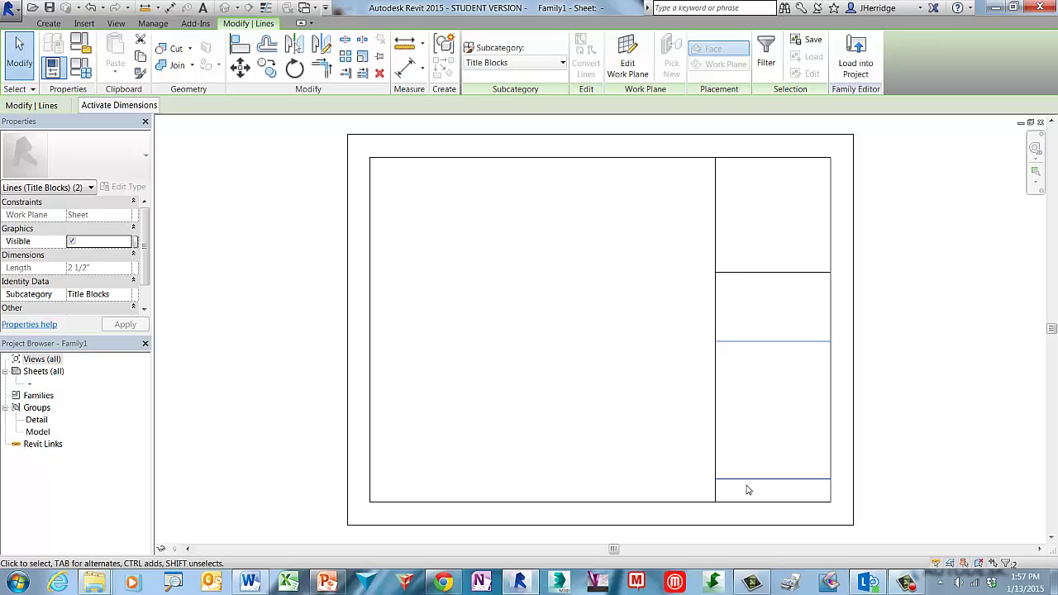
click(562, 64)
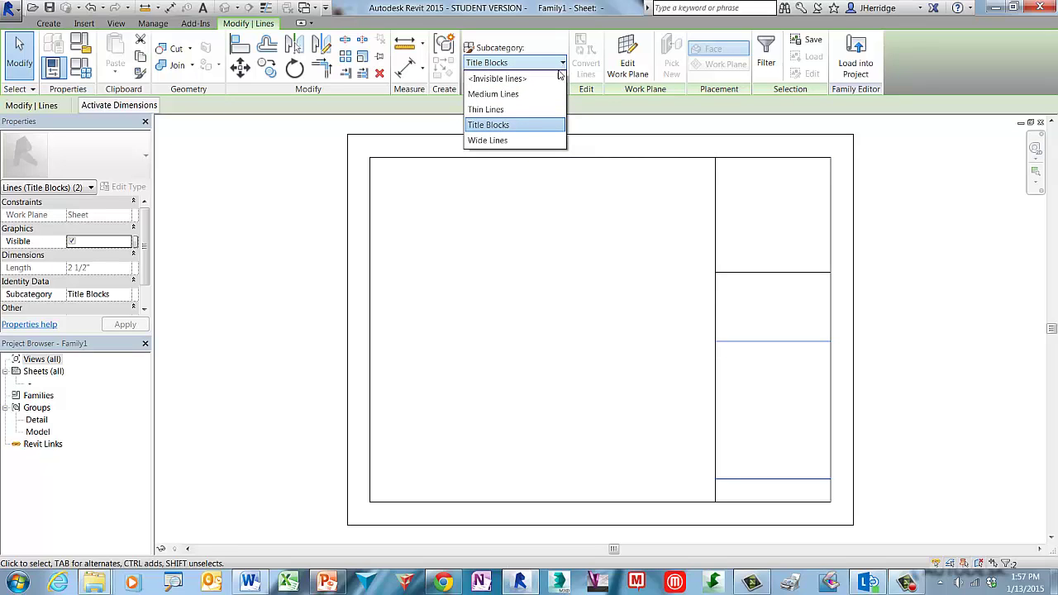
click(523, 141)
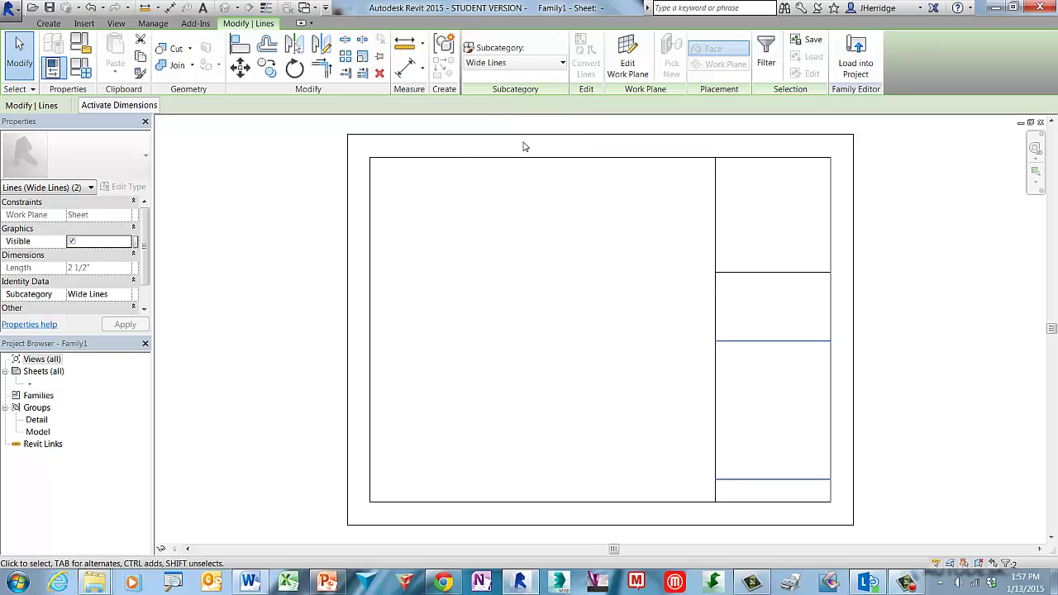
click(900, 496)
scroll(878, 513, up, 4)
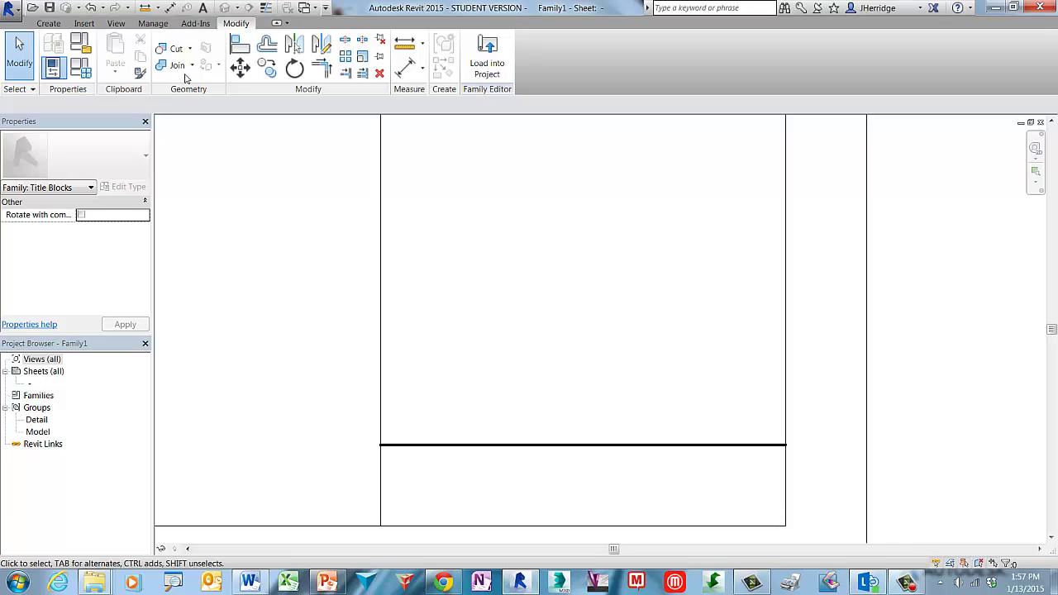
- Save the title block family as ProjectStds_Exercise05_finished in the 02_Revit Project Standards and Setup folder
click(12, 9)
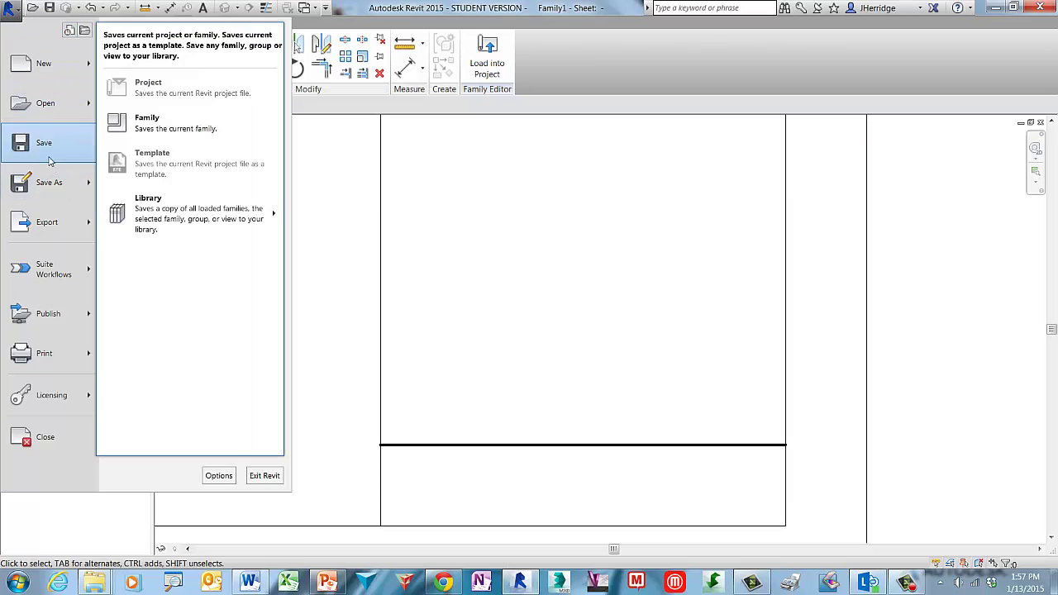
mouse_move(59, 183)
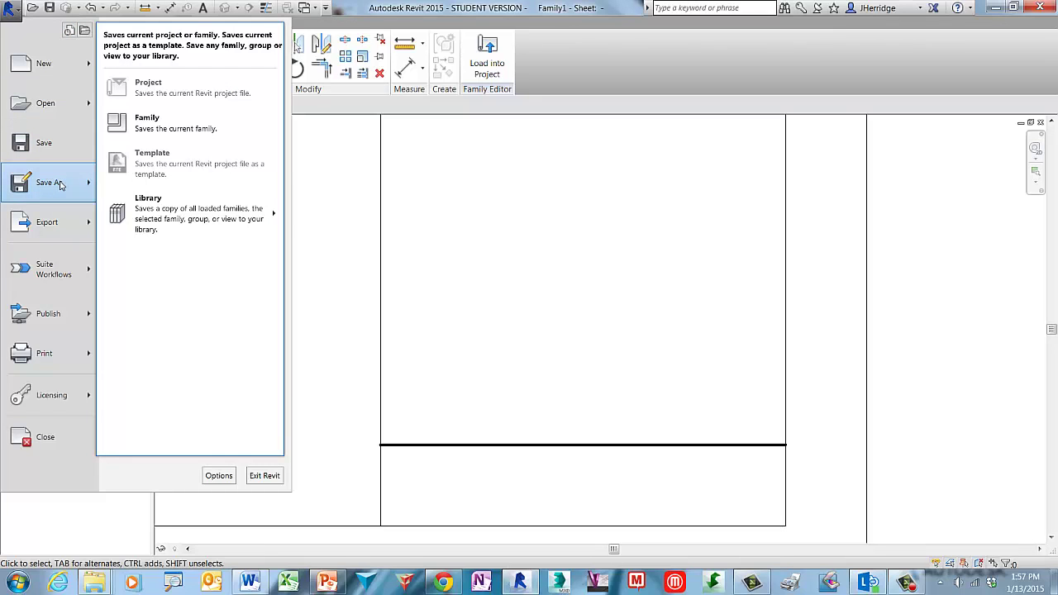
click(48, 149)
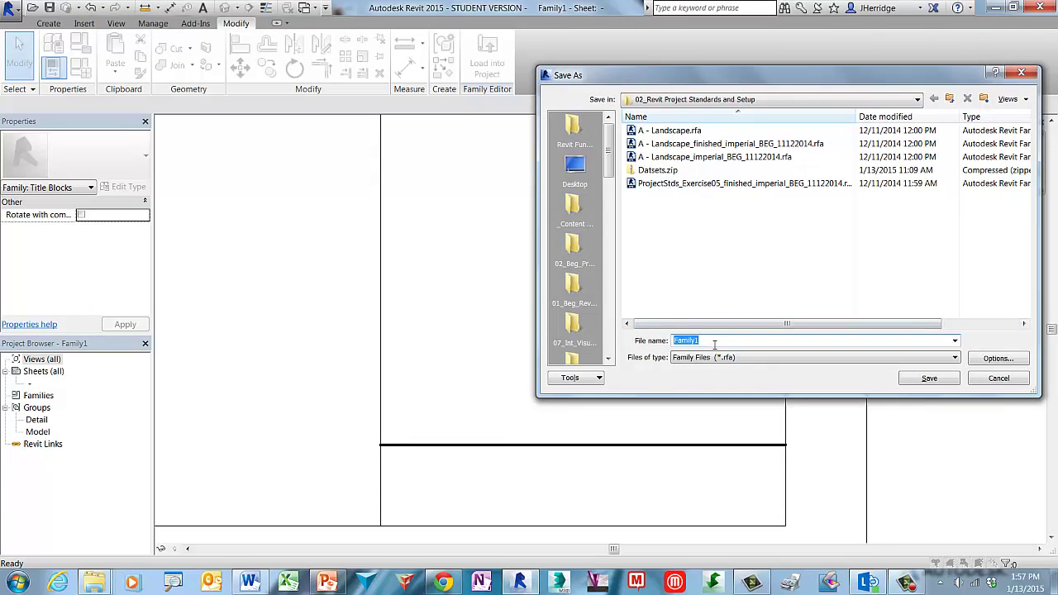
text(Projec)
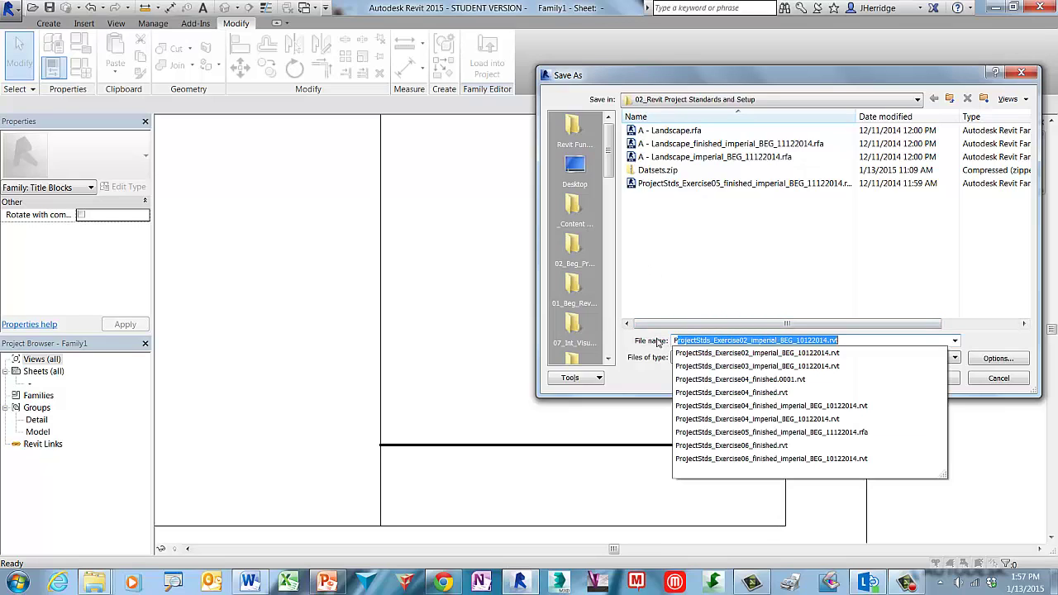
text(tStds_ex)
key(BackSpace)
key(BackSpace)
key(BackSpace)
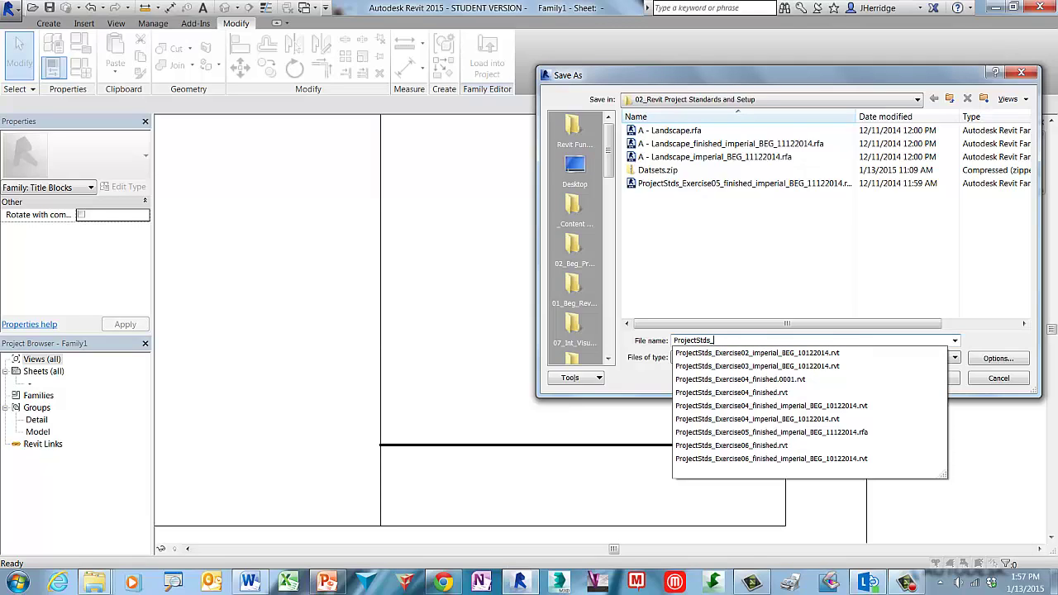
text(Exercise)
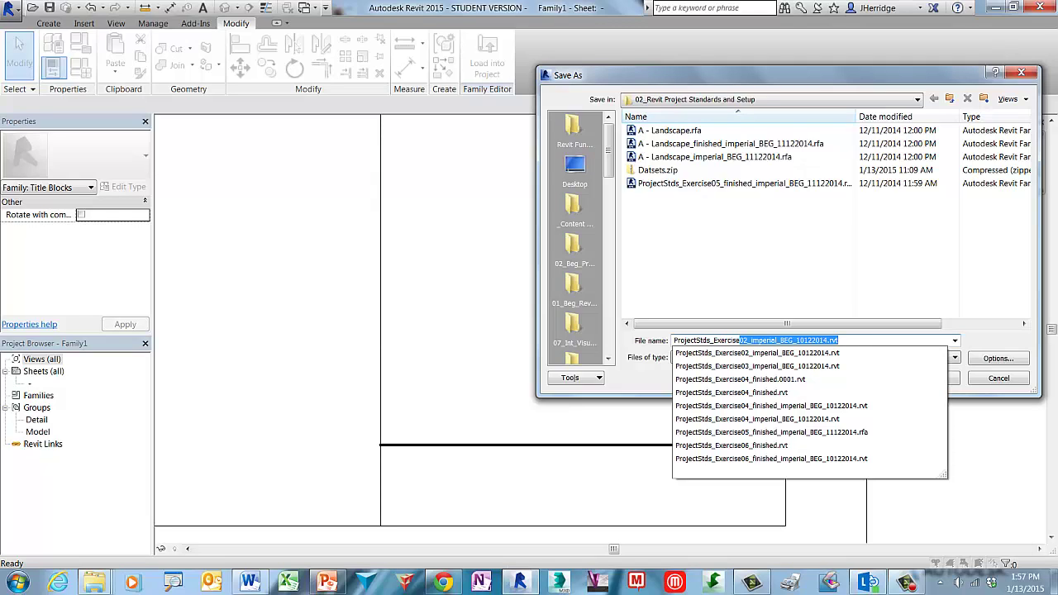
text(05_finish)
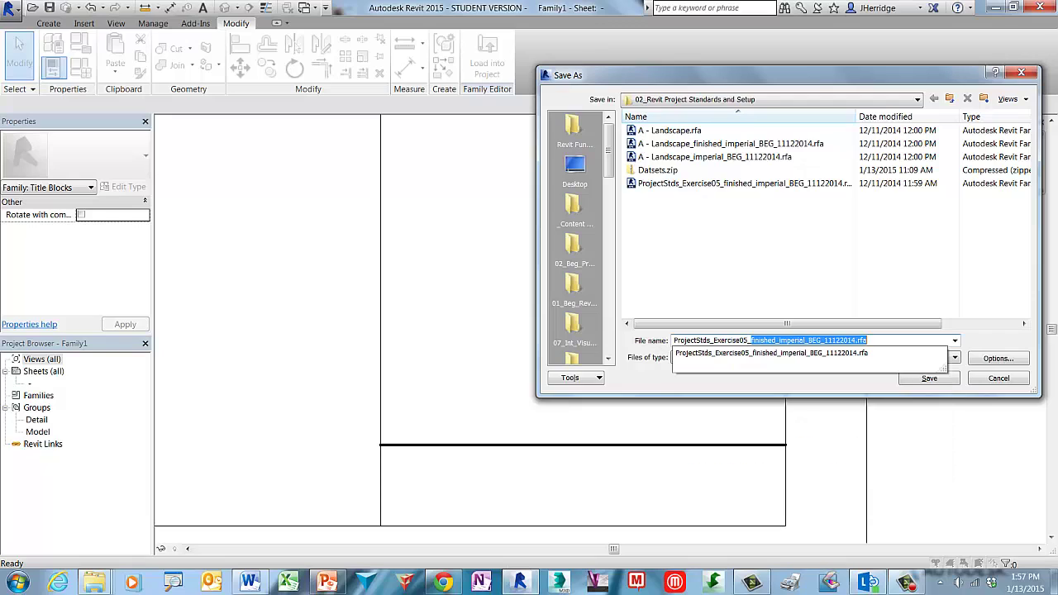
text(ed)
key(Delete)
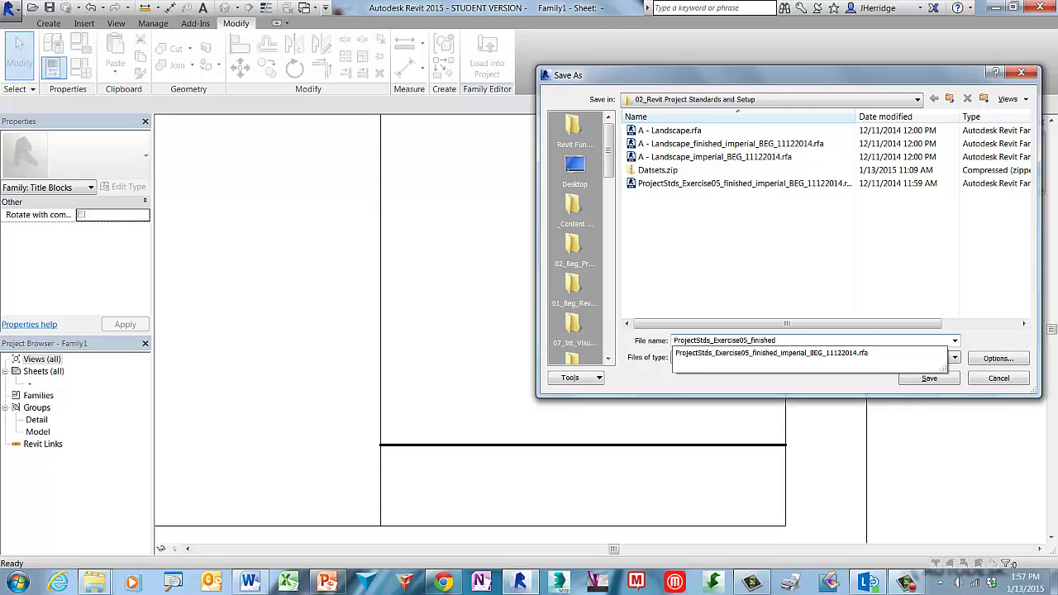
click(665, 381)
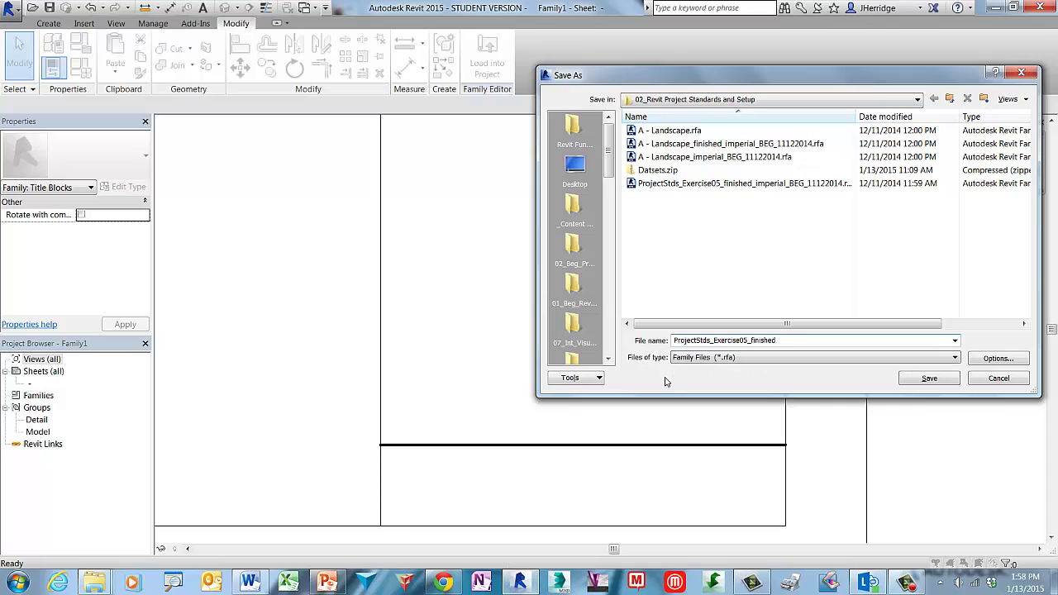
click(929, 379)
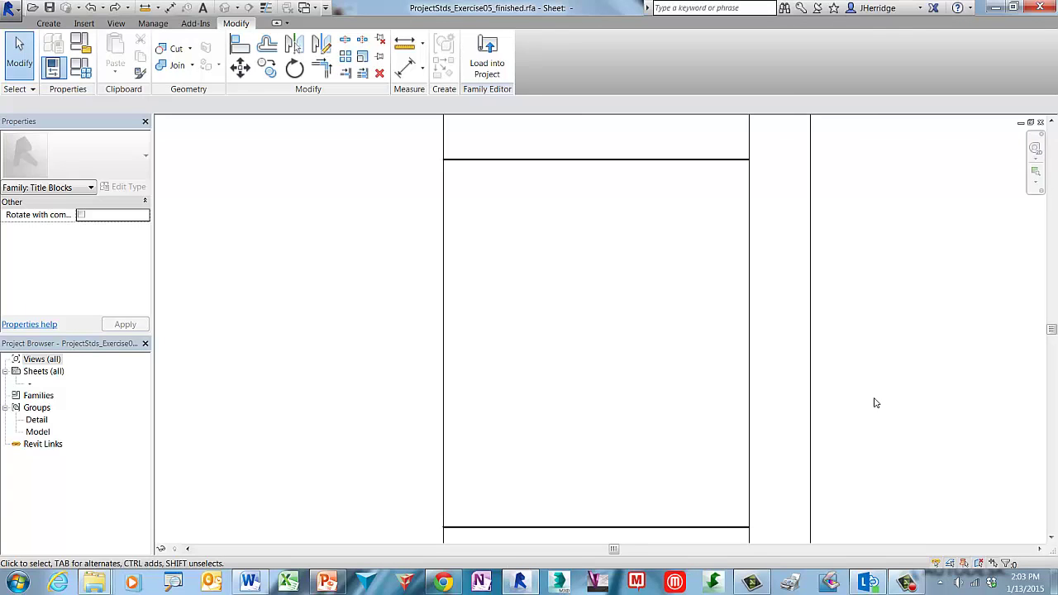
- Import Company_Logo.jpg into the top cell of the right-hand column and shrink it proportionally to about 2" wide to fit
right_click(608, 242)
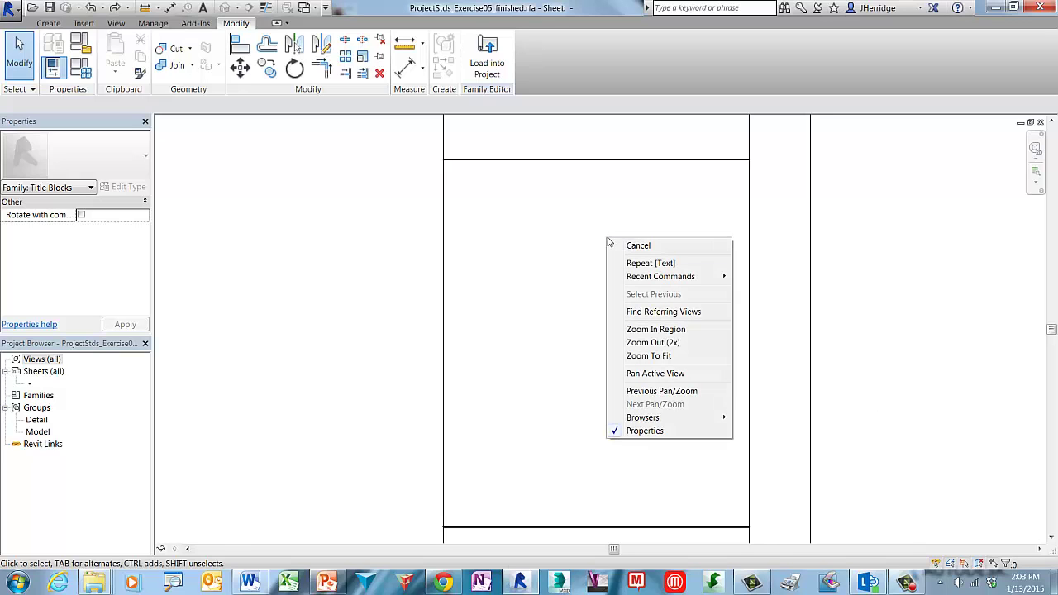
click(683, 356)
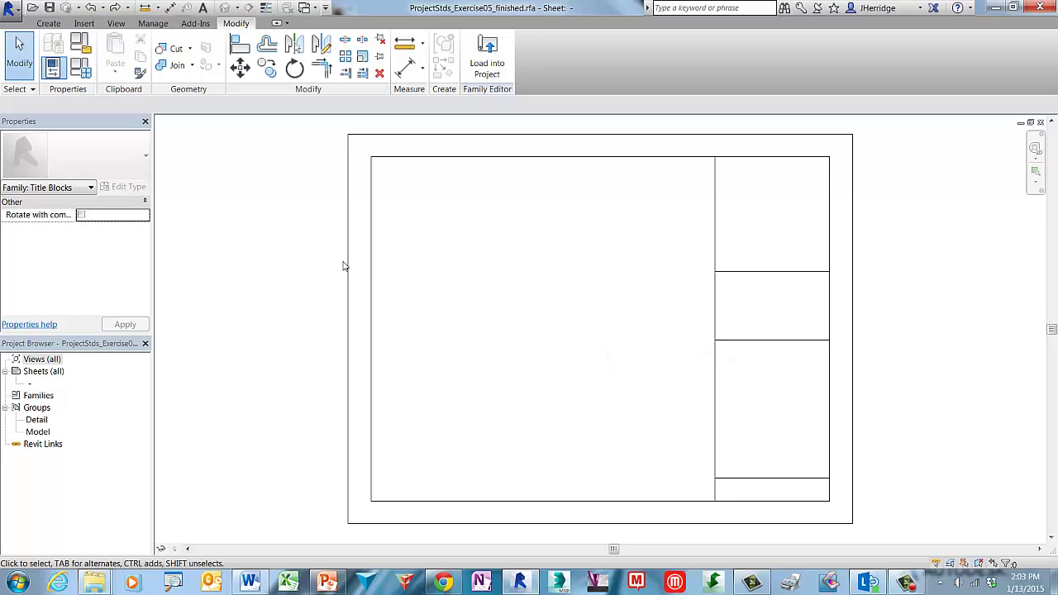
click(88, 24)
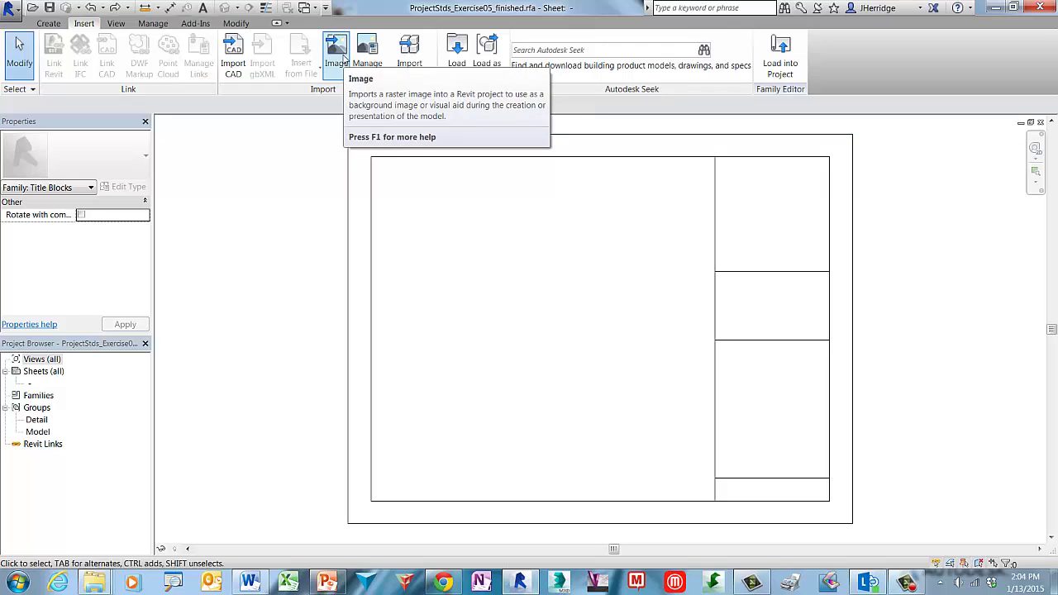
click(337, 51)
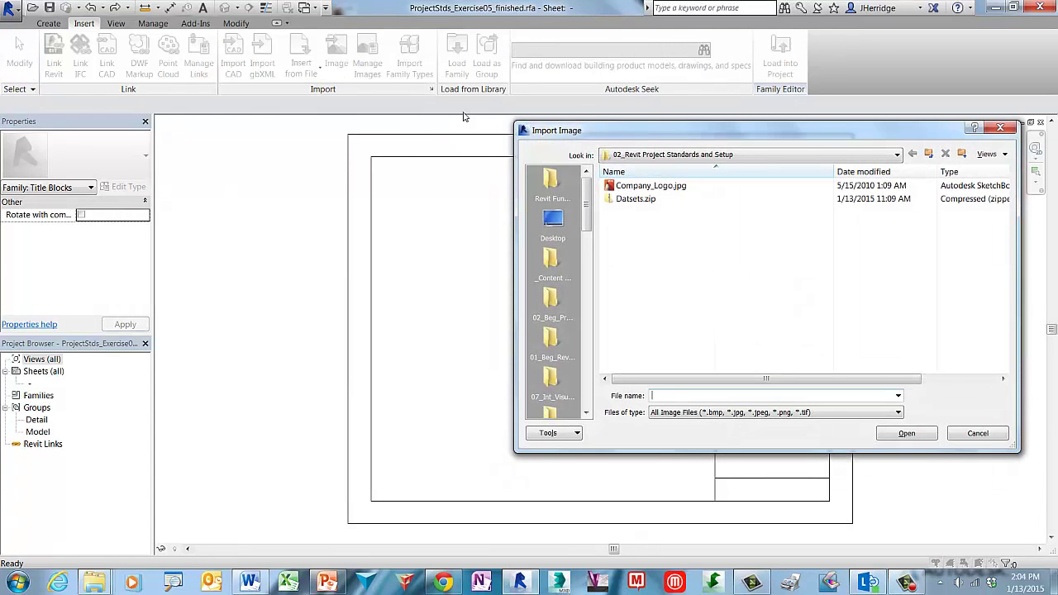
click(674, 188)
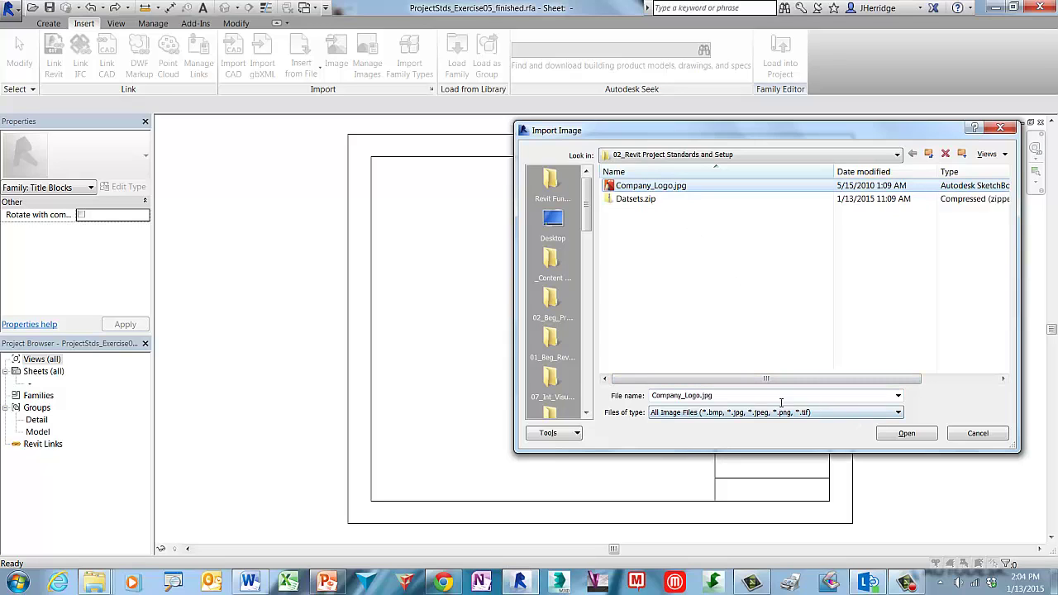
click(907, 433)
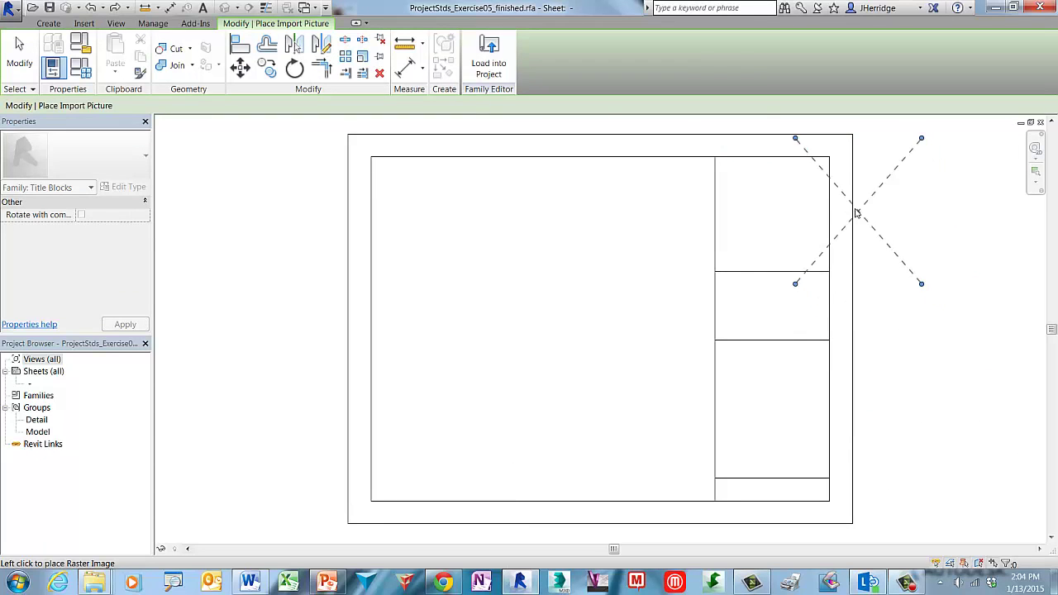
click(788, 198)
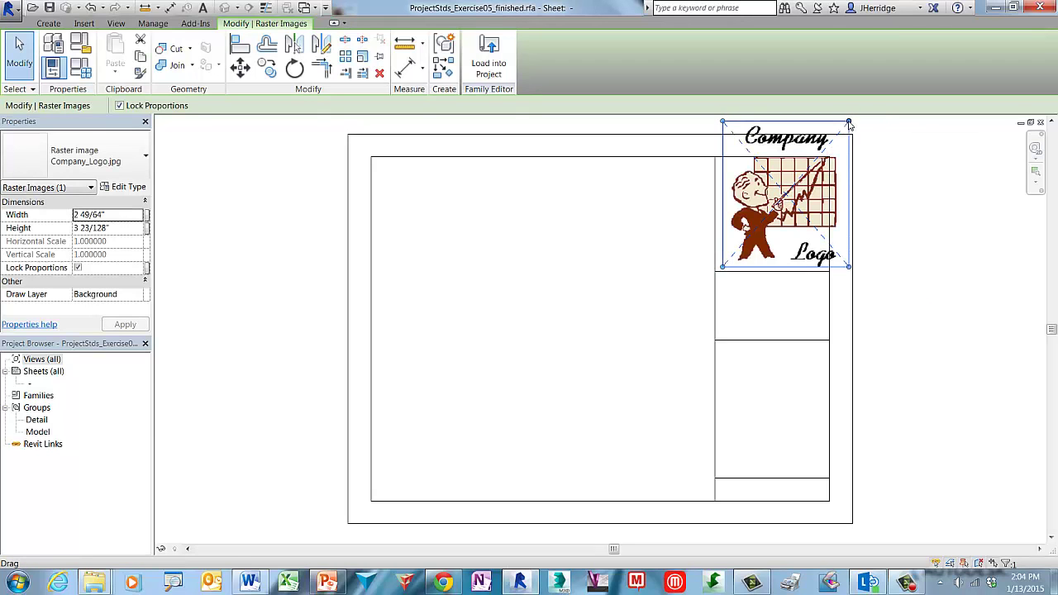
drag(850, 130, 824, 176)
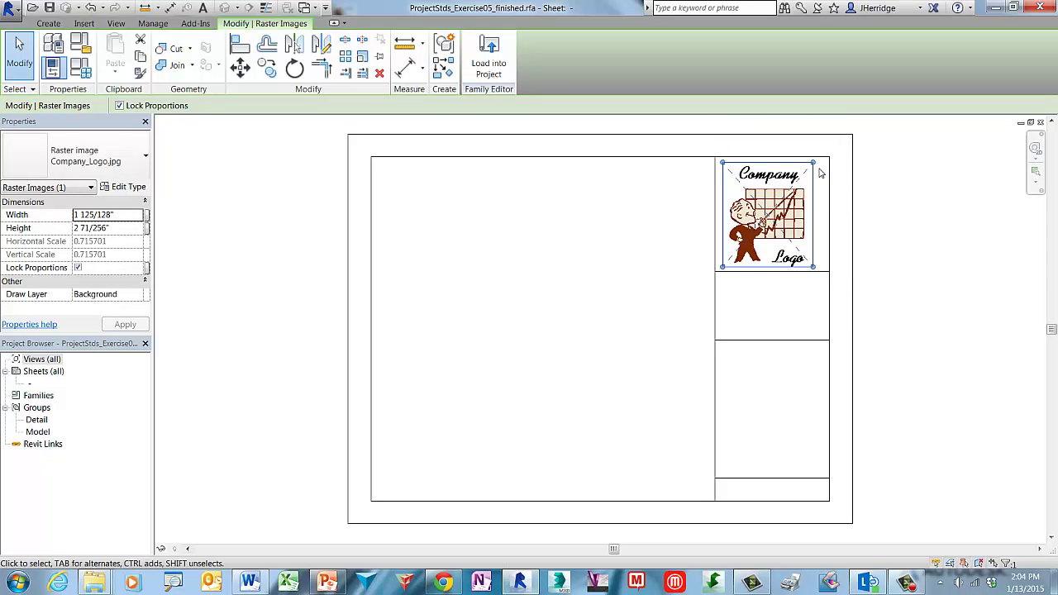
click(663, 246)
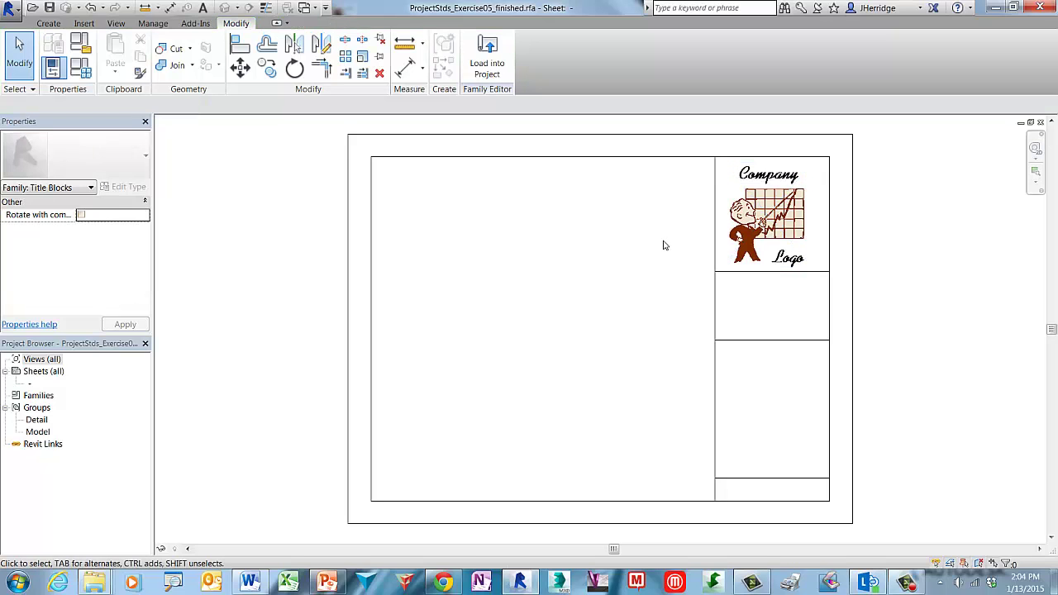
- Start the Text command and rename the Text Note 1 type to 1/4"
click(49, 23)
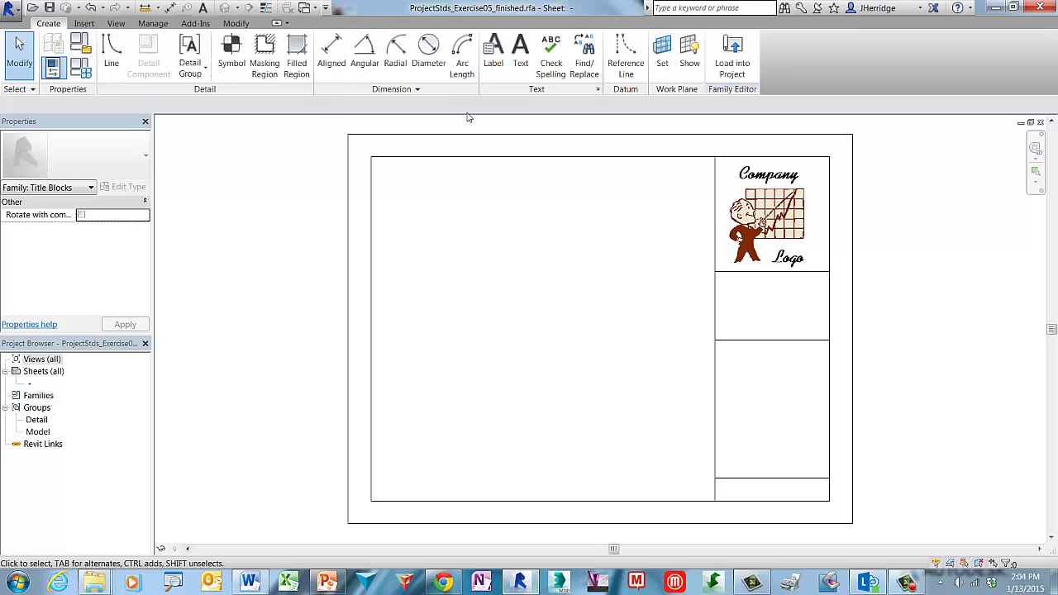
click(521, 57)
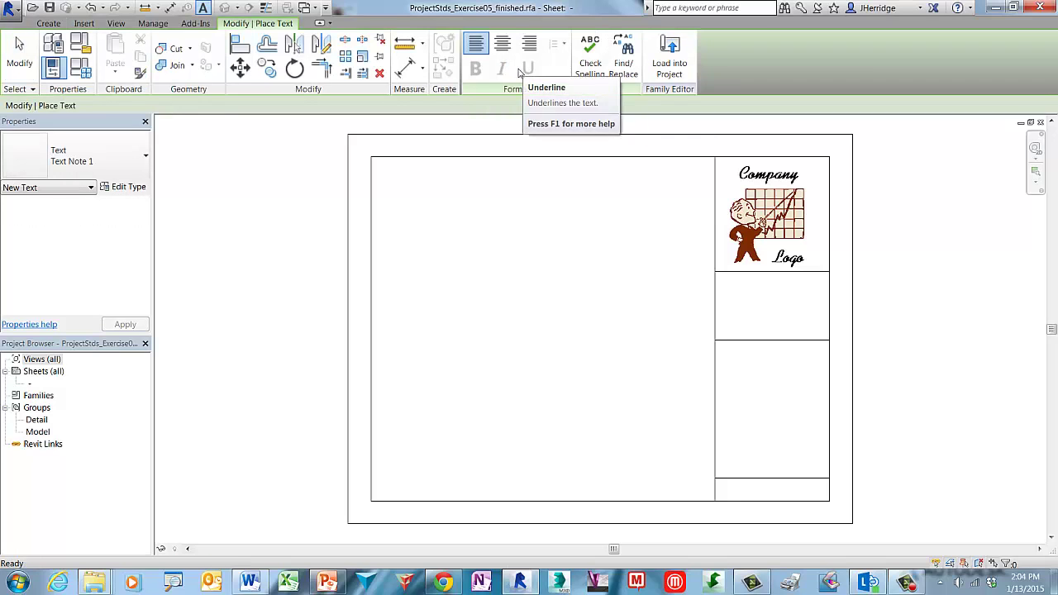
click(144, 157)
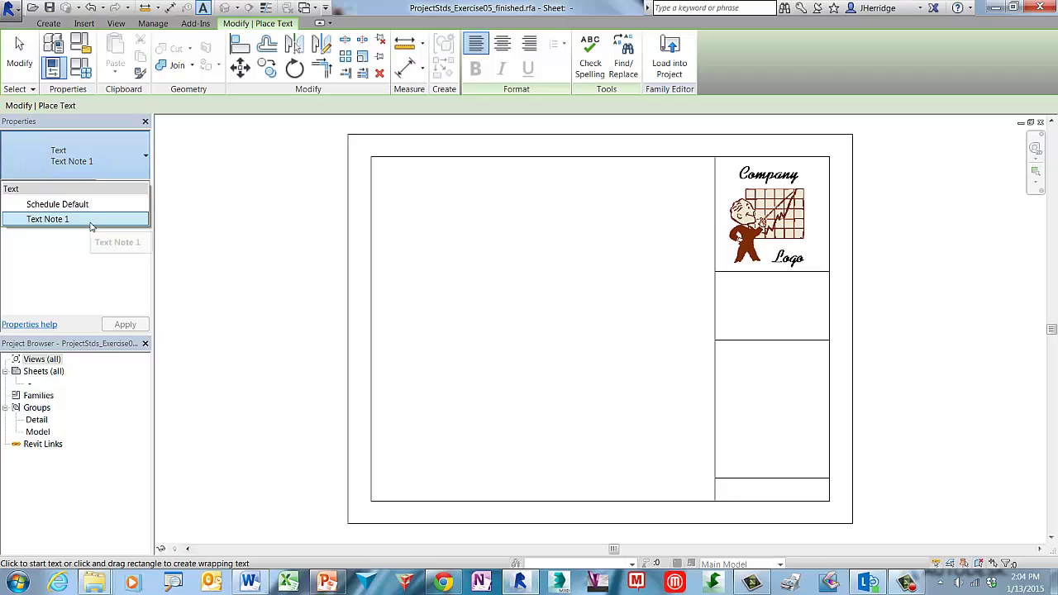
click(91, 220)
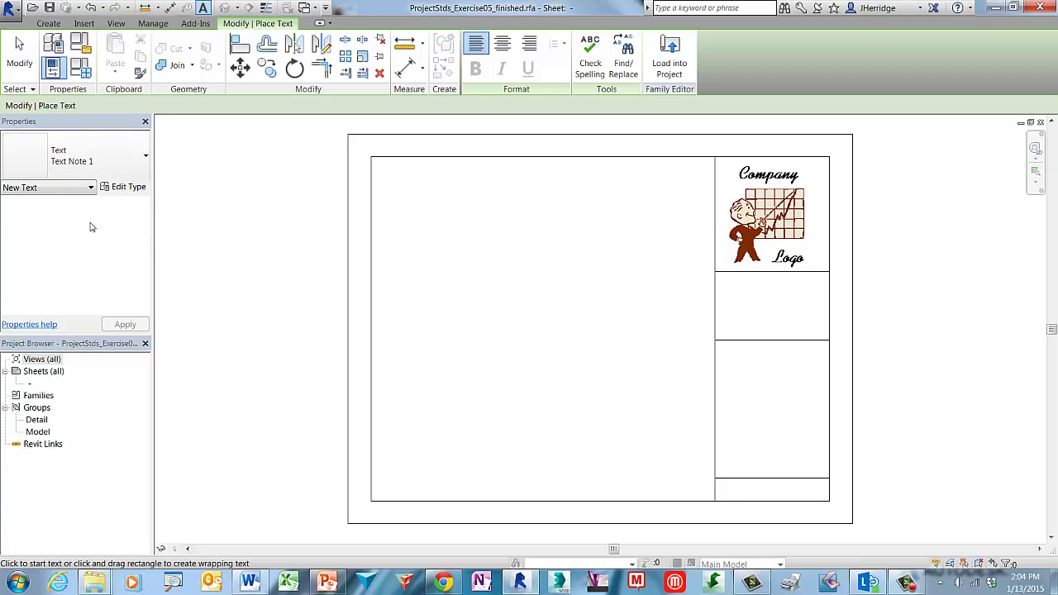
click(139, 190)
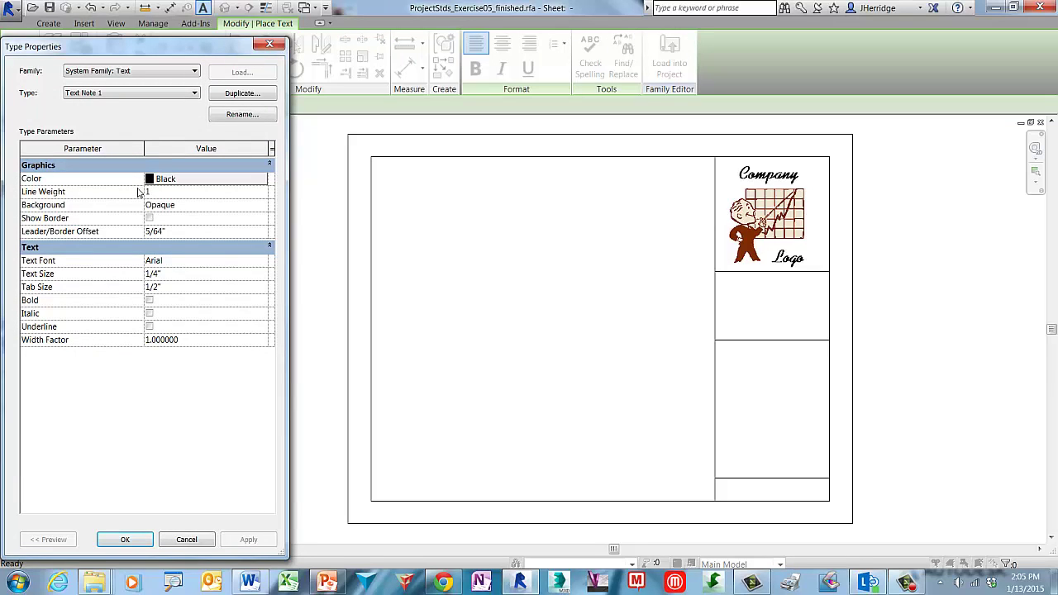
click(262, 115)
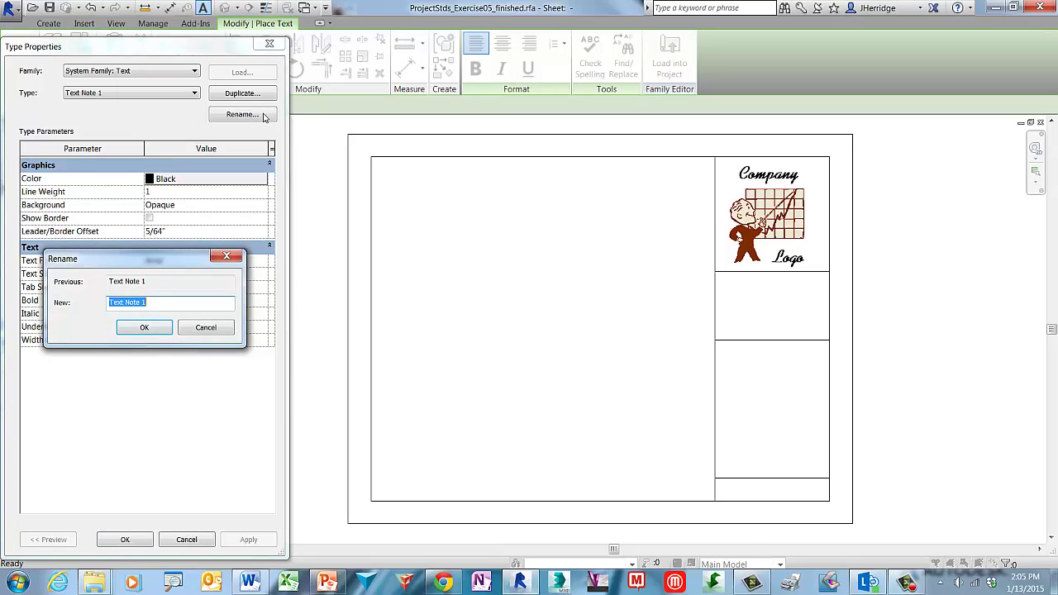
text(1/4")
click(144, 328)
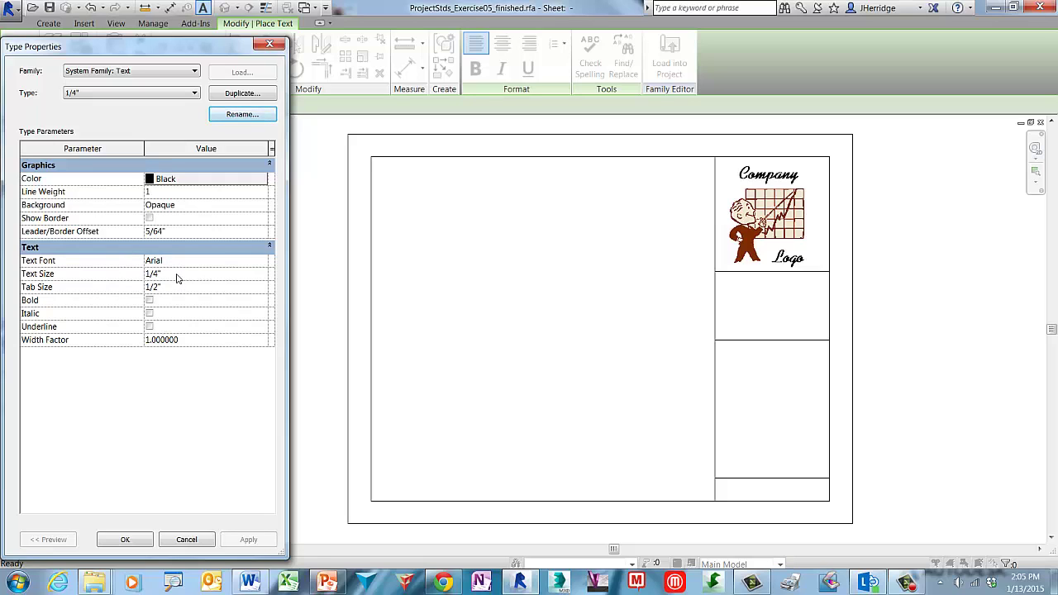
- Duplicate the 1/4" text type as 1/4" Bold and turn on Bold for it
click(242, 93)
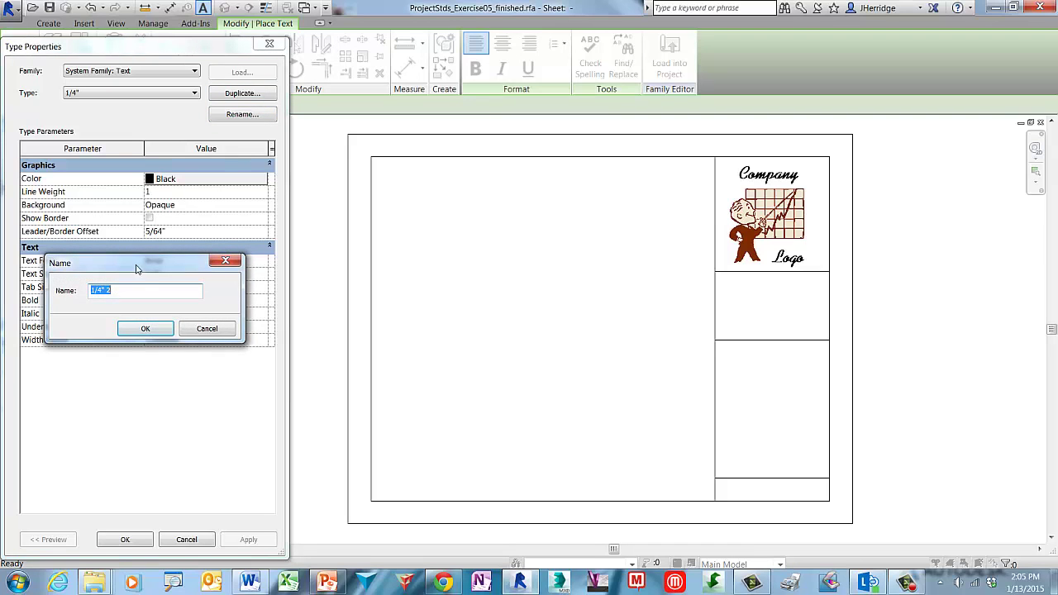
click(129, 293)
text(Bold)
click(146, 329)
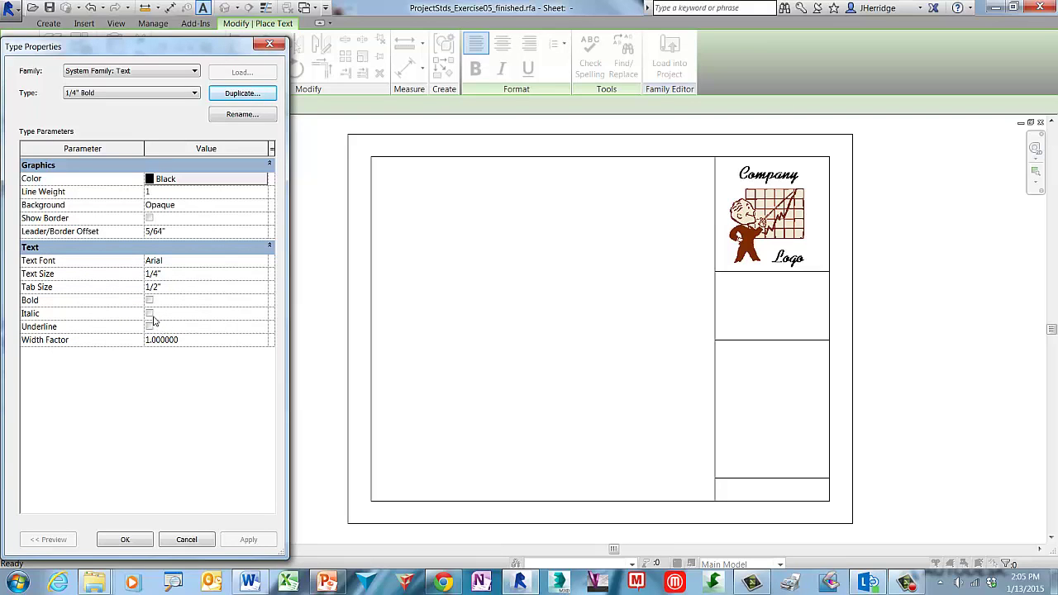
click(149, 301)
click(150, 301)
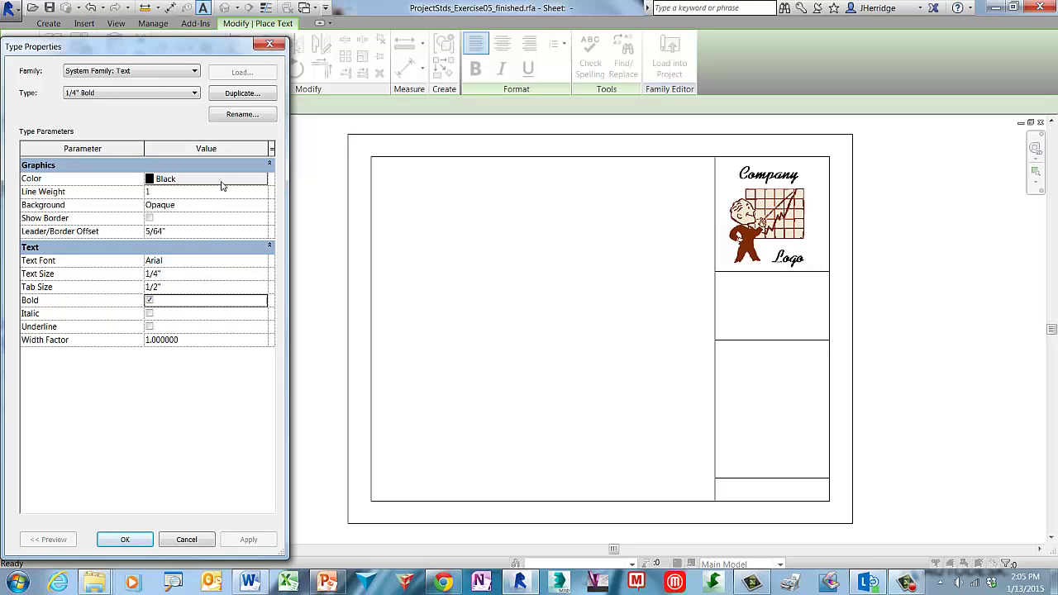
- Duplicate the 1/4" Bold type as 1/8", set its text size to 1/8" and turn off Bold
click(266, 96)
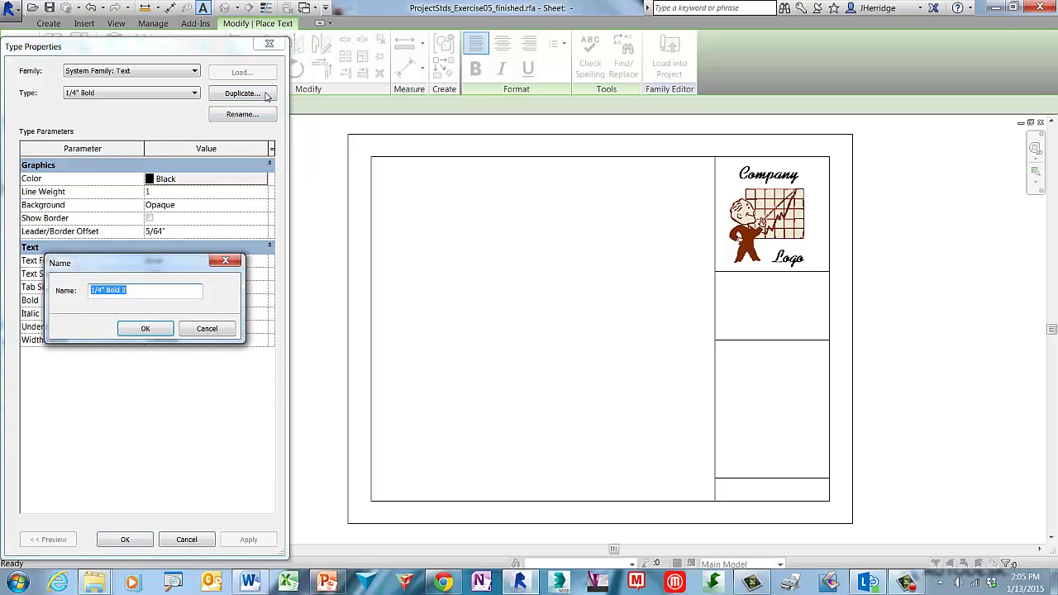
text(1/8")
click(170, 333)
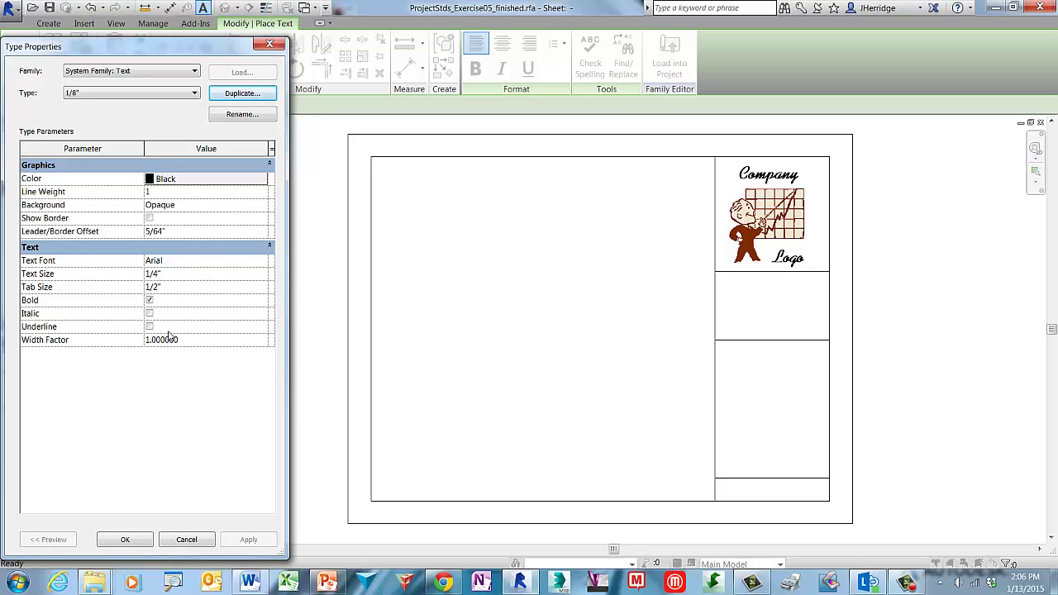
click(163, 277)
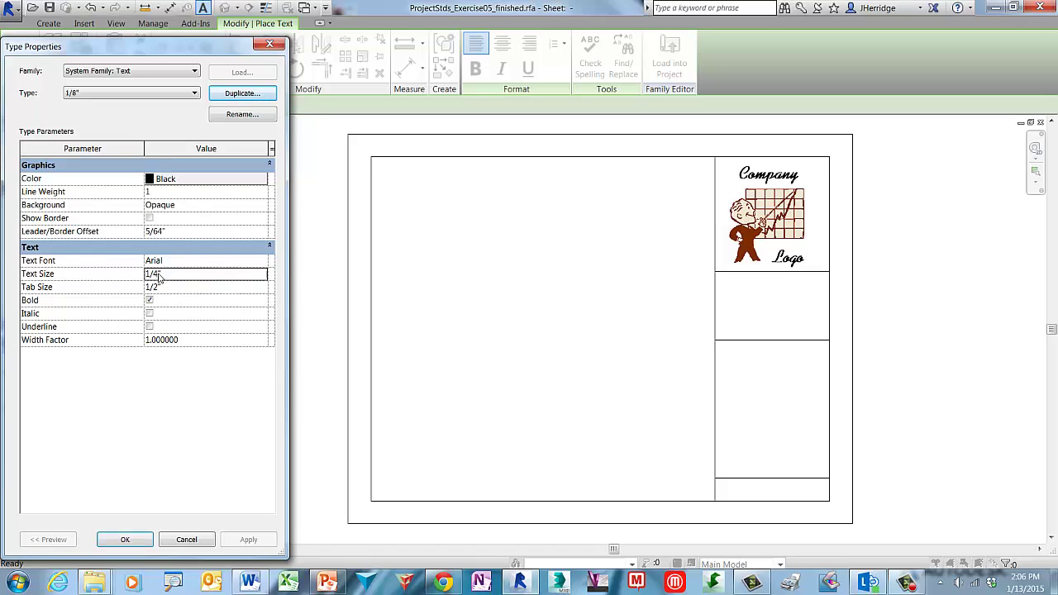
key(BackSpace)
text(8)
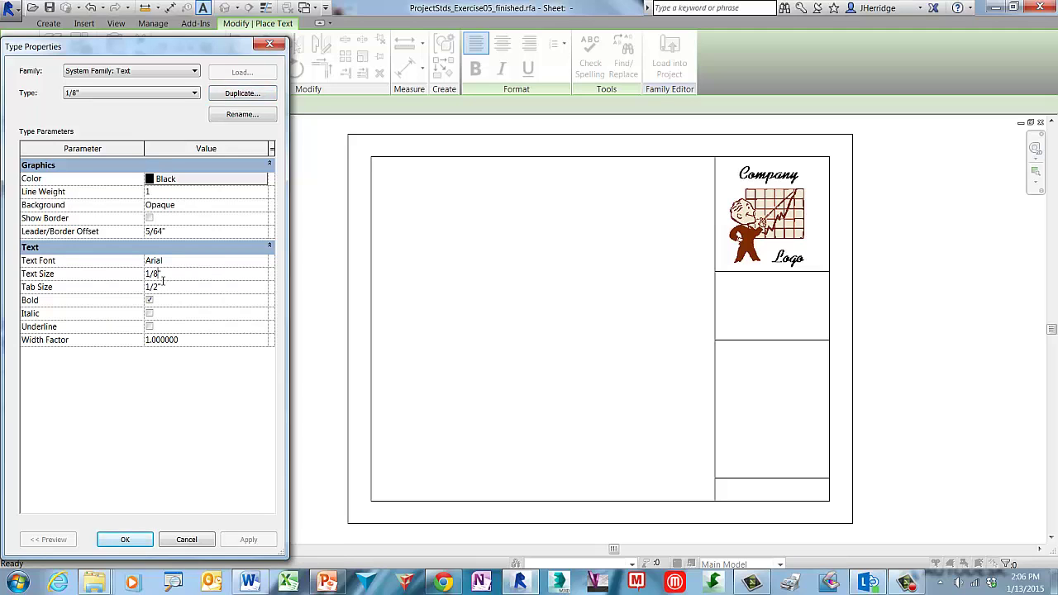
click(149, 302)
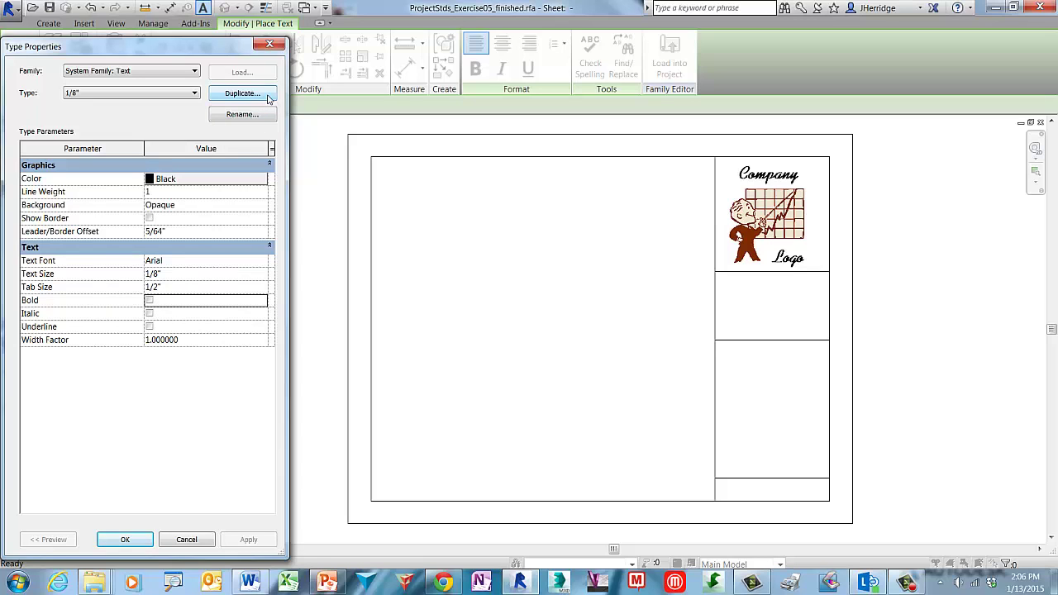
- Duplicate the 1/8" text type as 1/16" and set its text size to 1/16"
click(243, 93)
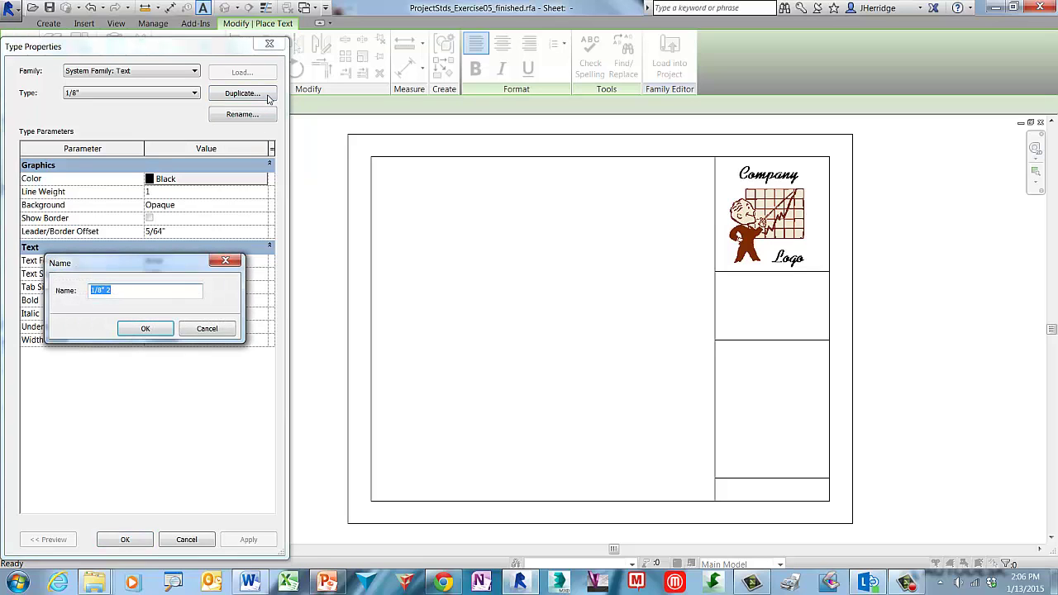
text(1/16")
click(146, 329)
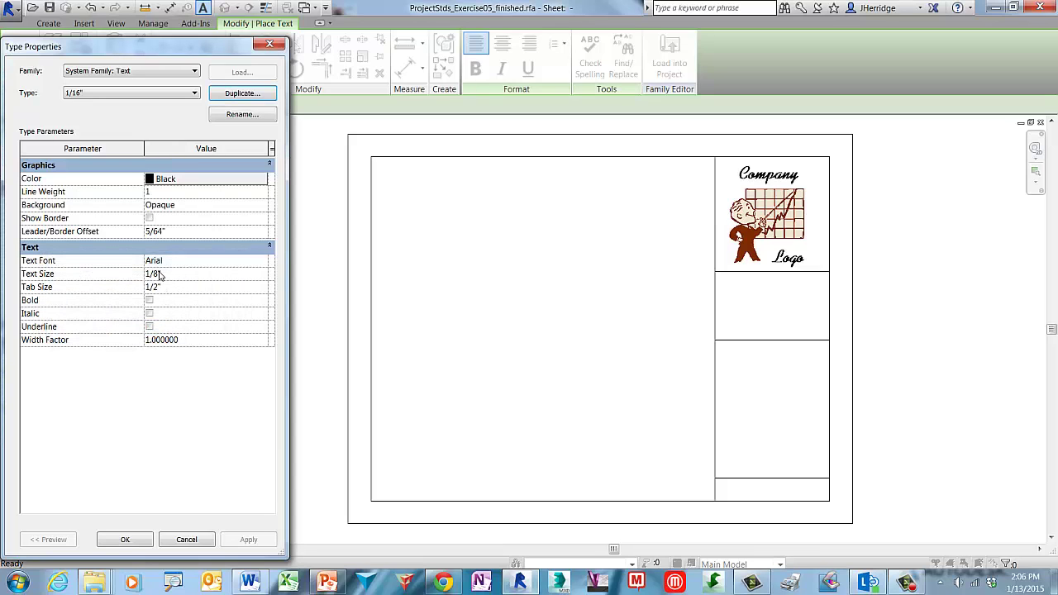
key(Delete)
text(16)
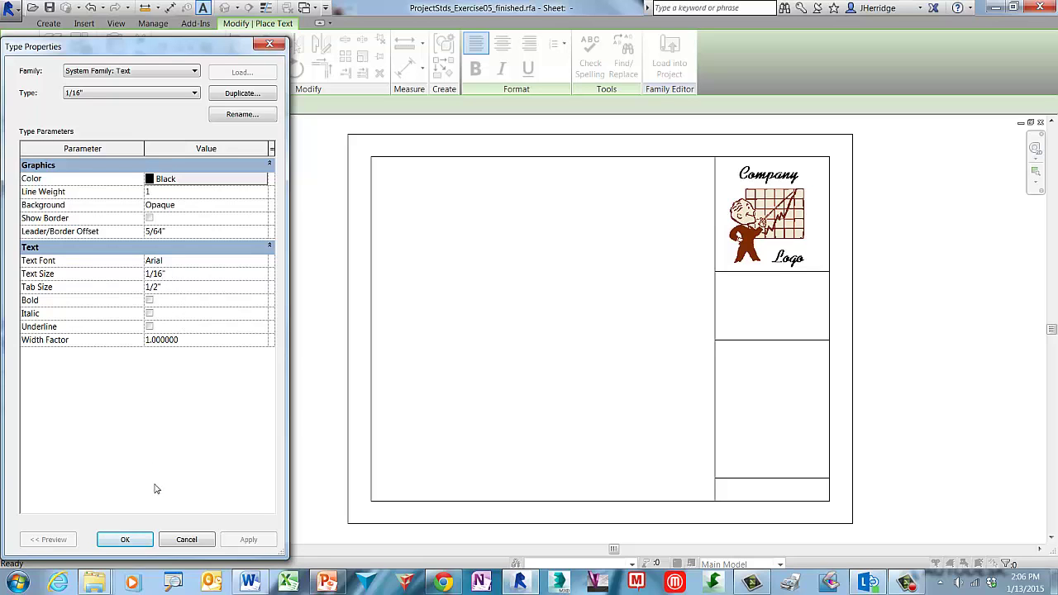
click(125, 540)
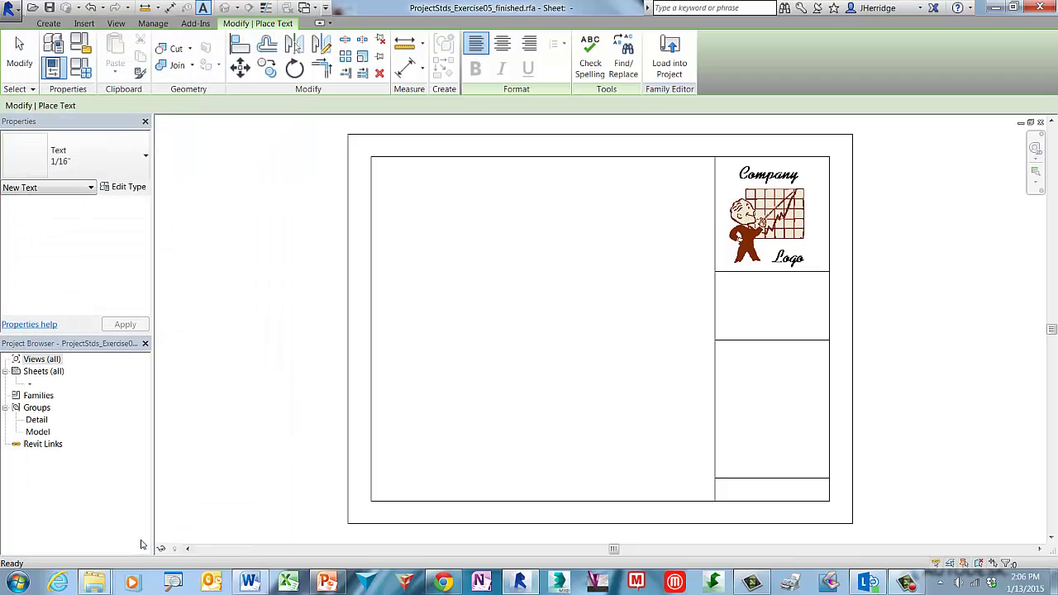
- Place the text "My School" in the 1/4" Bold type across the cell directly below the company logo
click(144, 157)
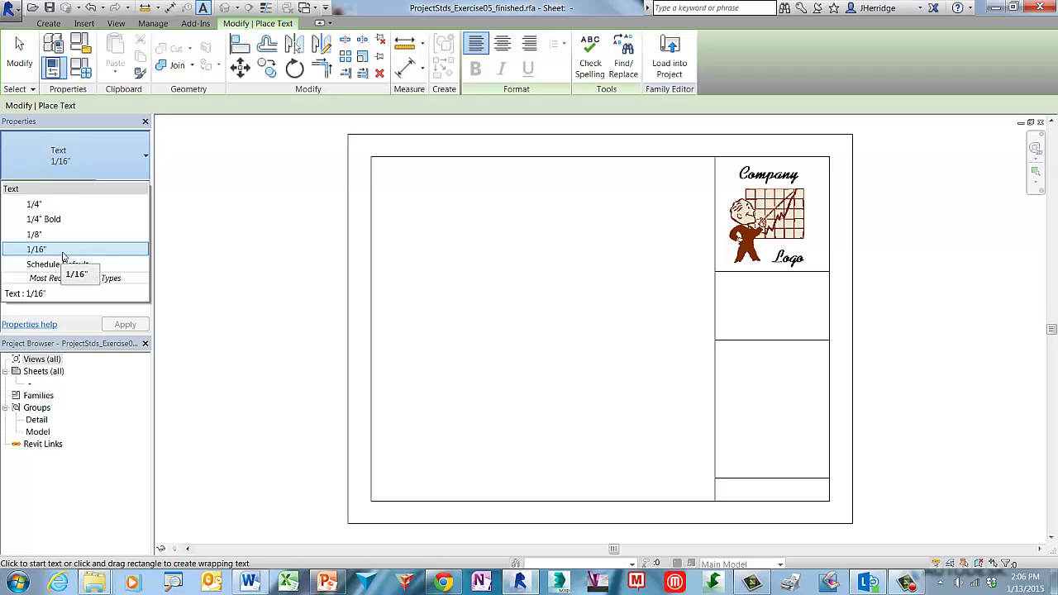
click(143, 159)
click(144, 158)
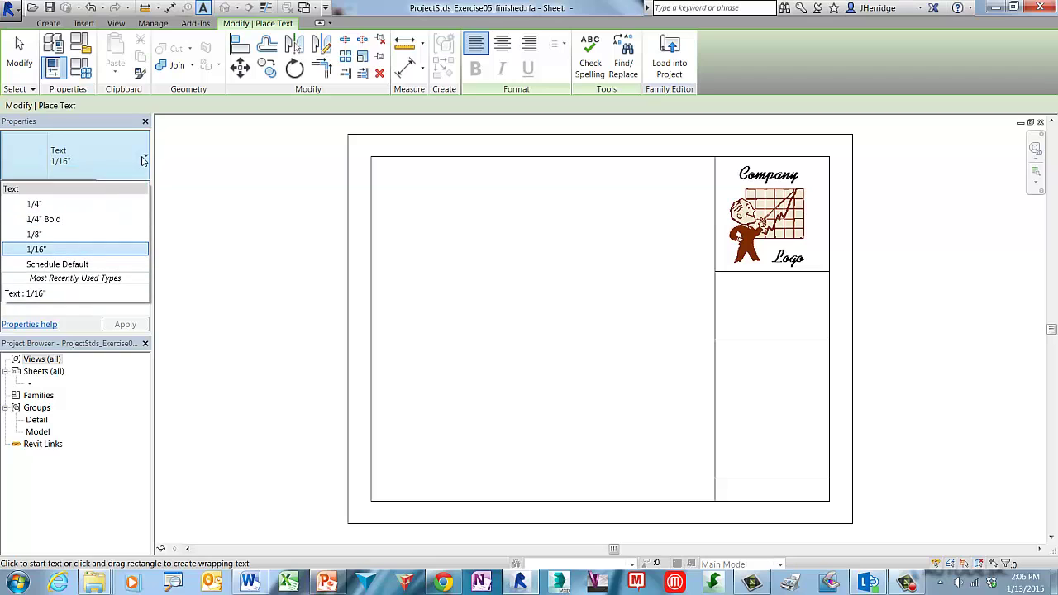
click(67, 219)
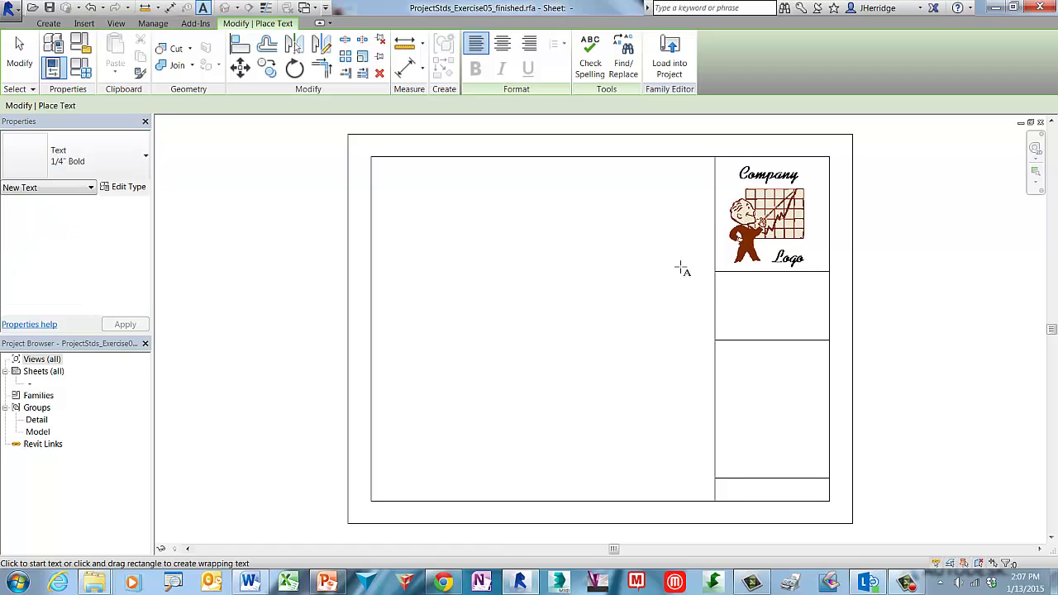
drag(725, 279, 830, 309)
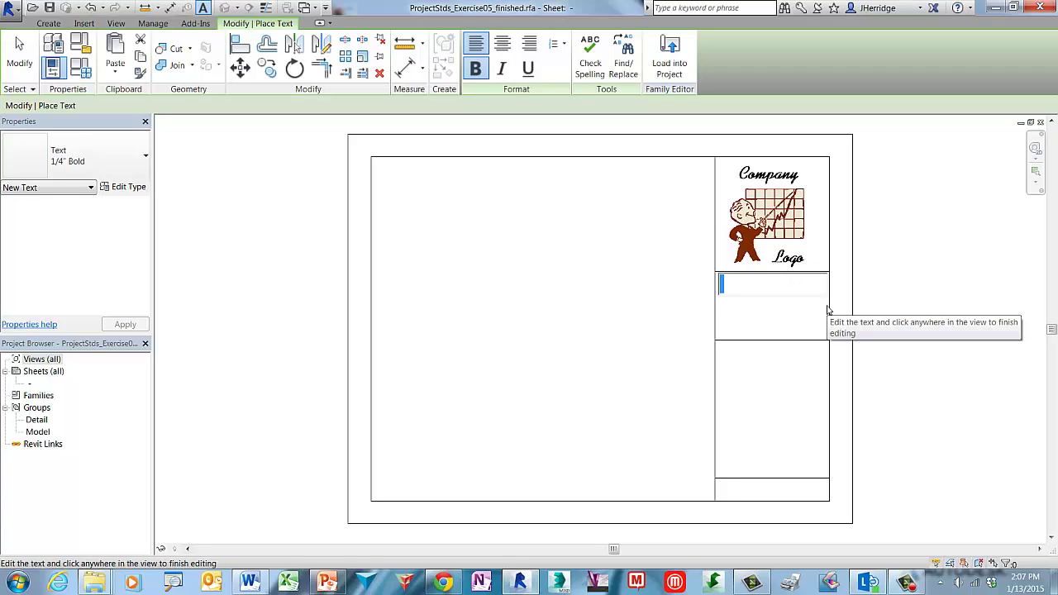
text(M)
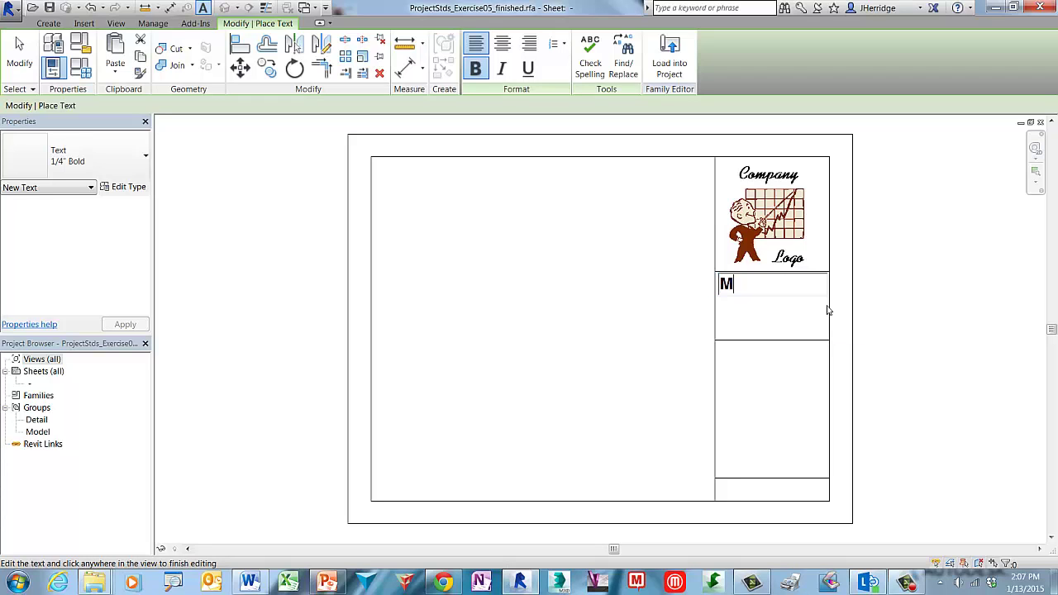
text(y School)
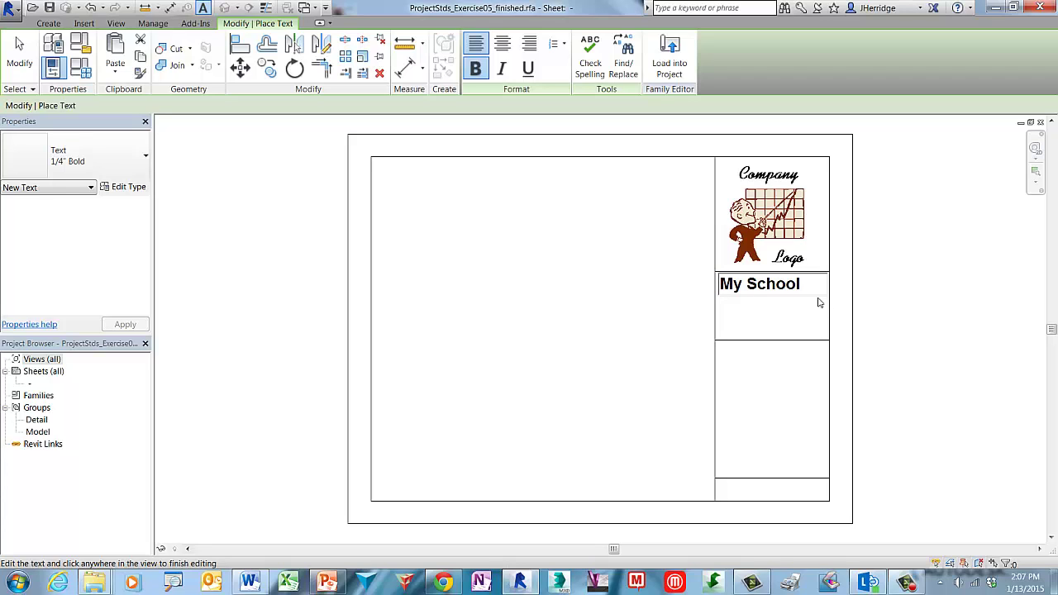
click(682, 314)
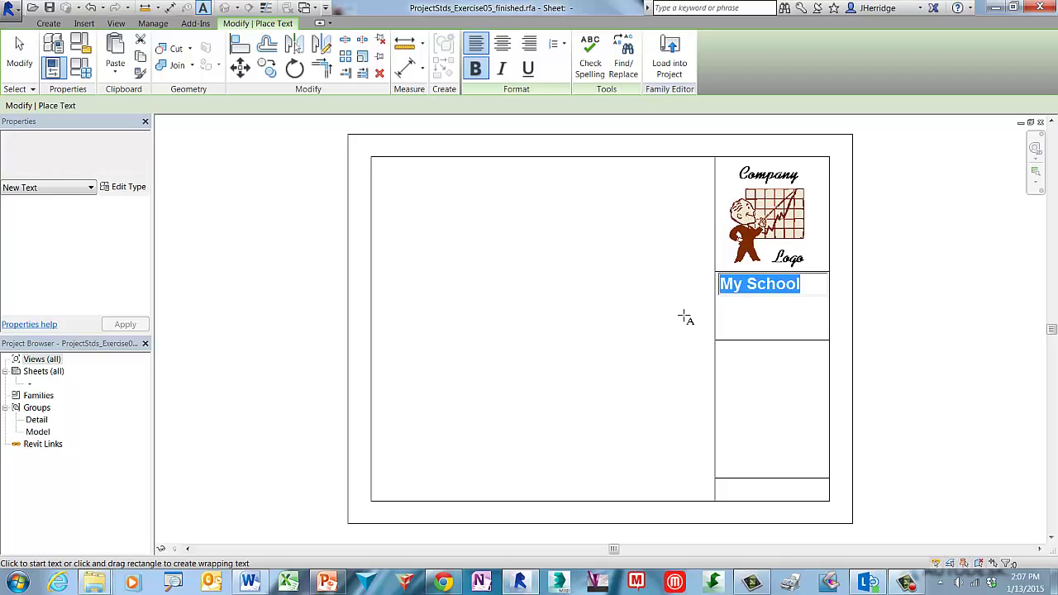
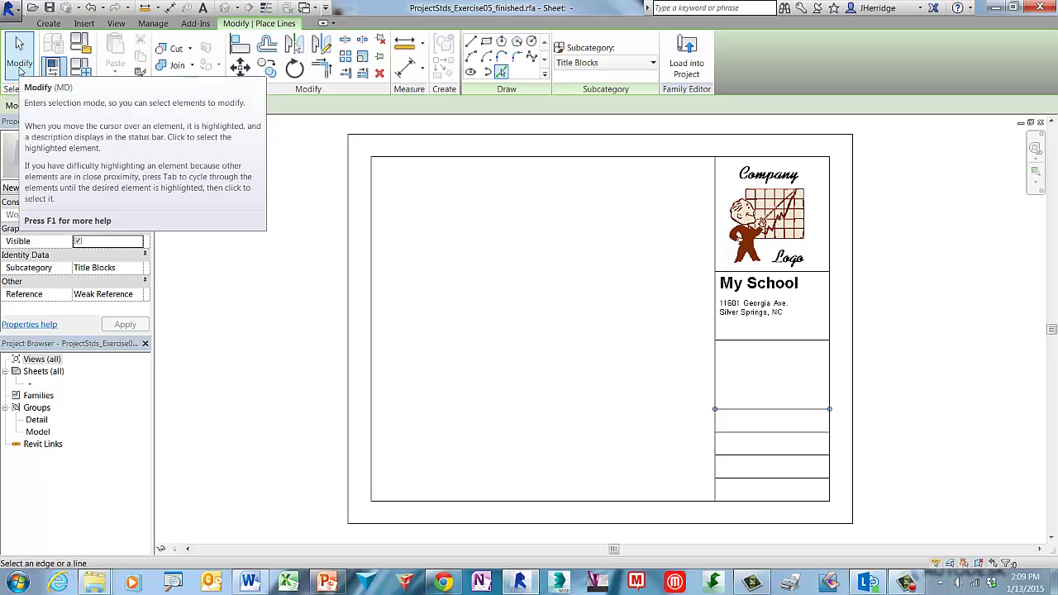
- Leave the Line command and add "Date:" in the 1/16" text type to the uppermost of the four narrow title block rows
click(20, 71)
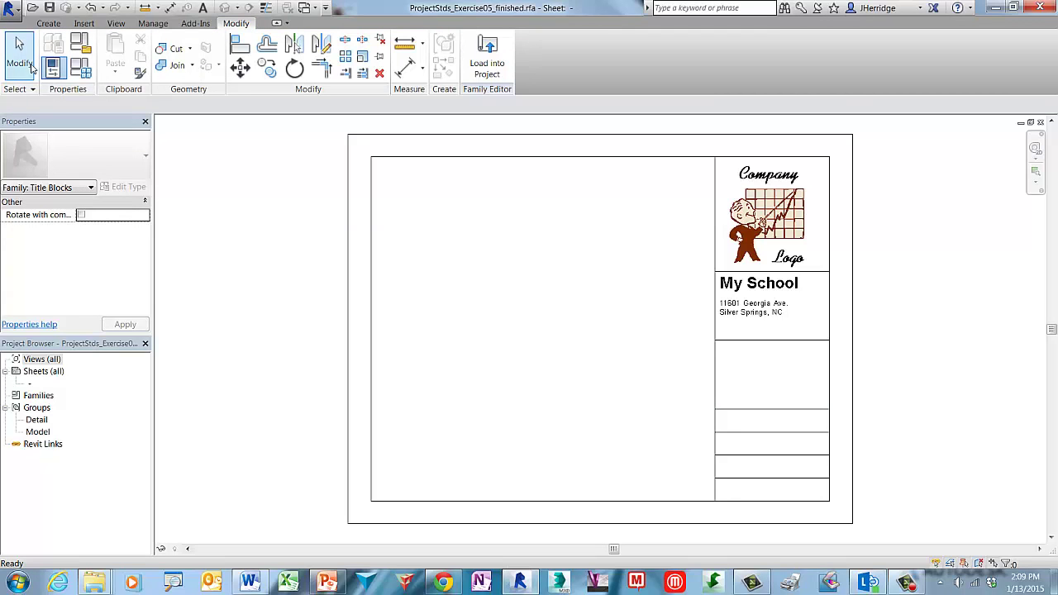
click(51, 25)
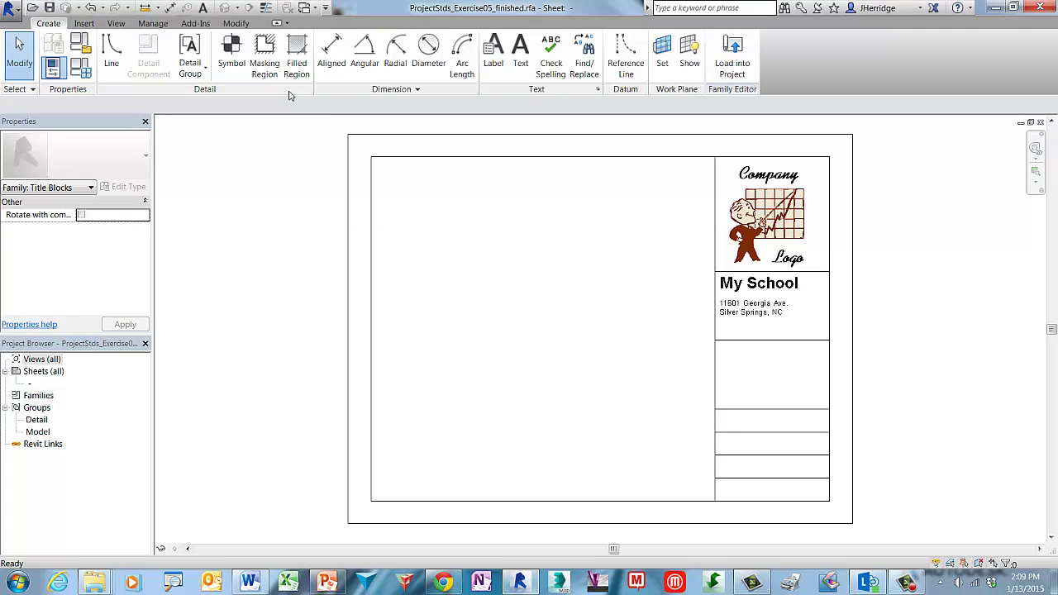
click(521, 73)
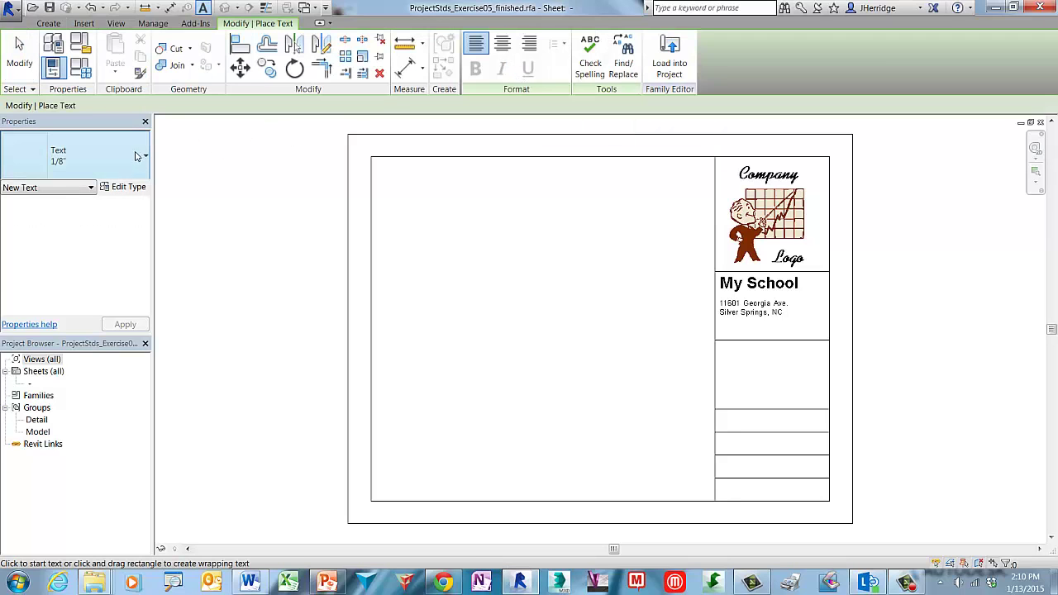
click(132, 160)
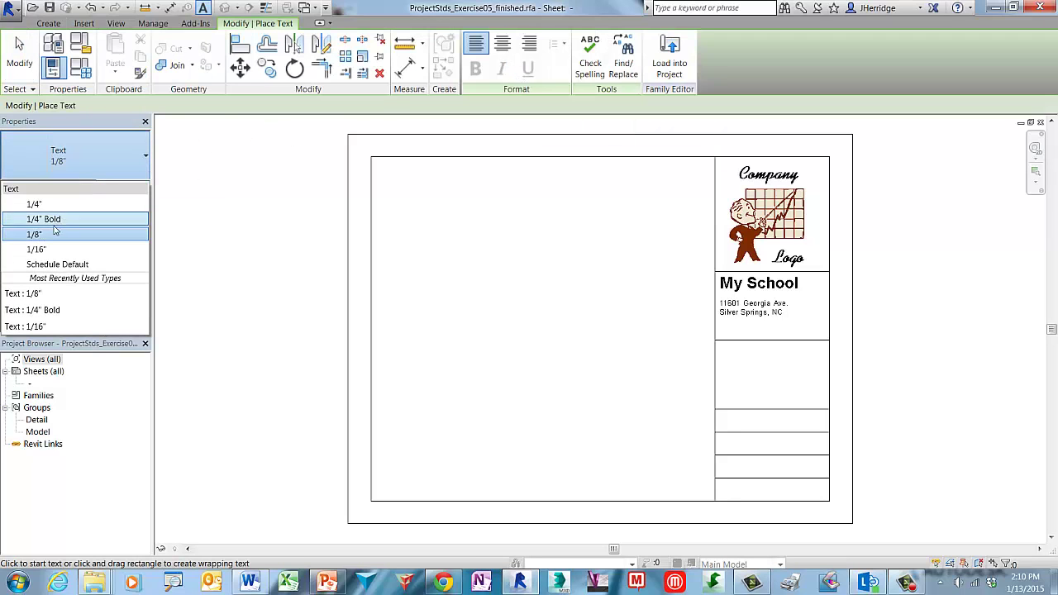
click(47, 250)
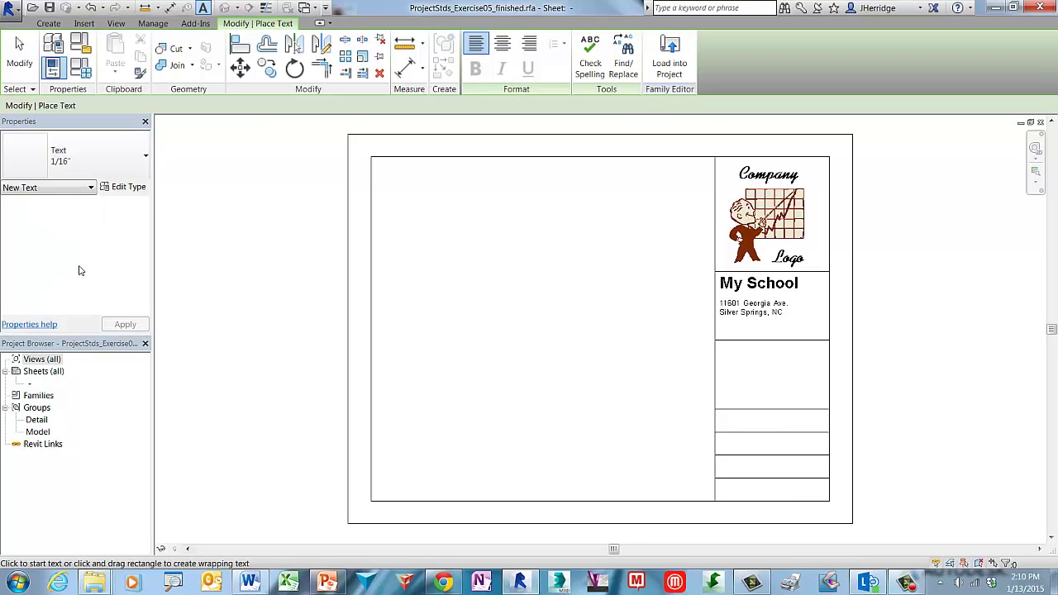
scroll(784, 493, up, 1)
scroll(783, 493, up, 1)
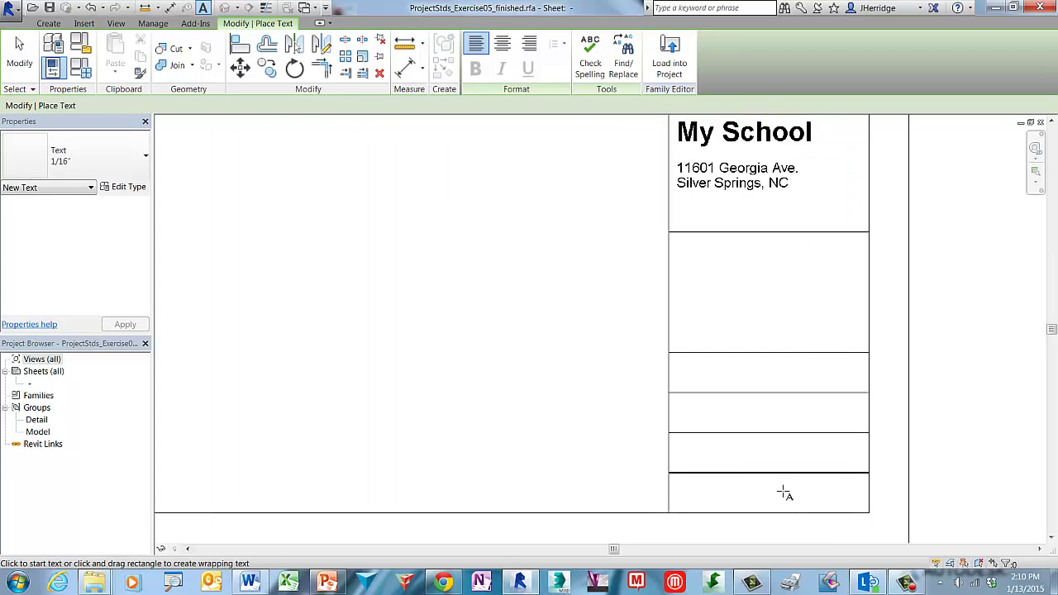
click(680, 366)
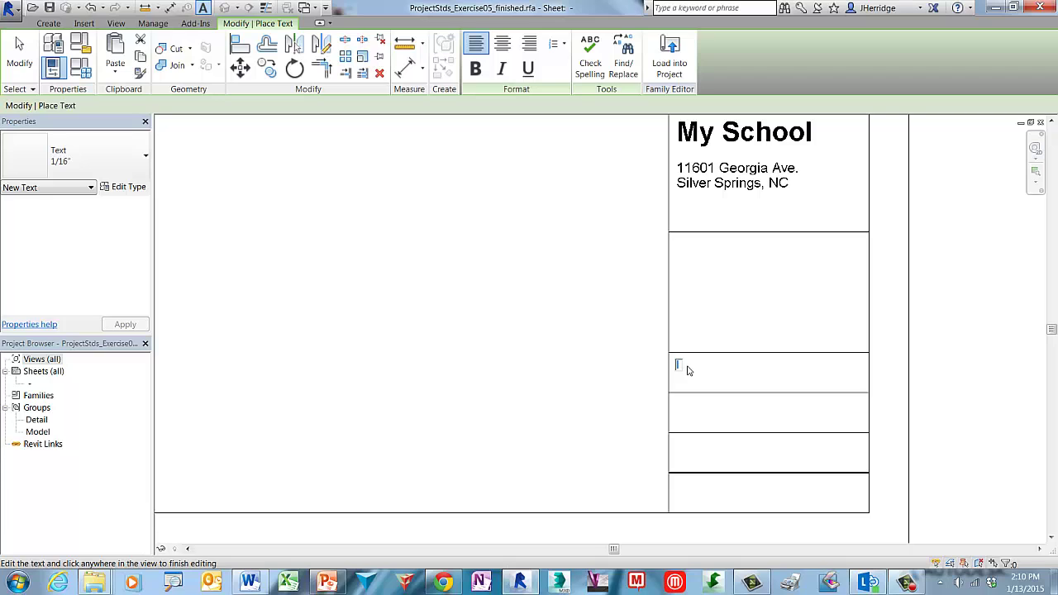
text(Date:)
click(683, 410)
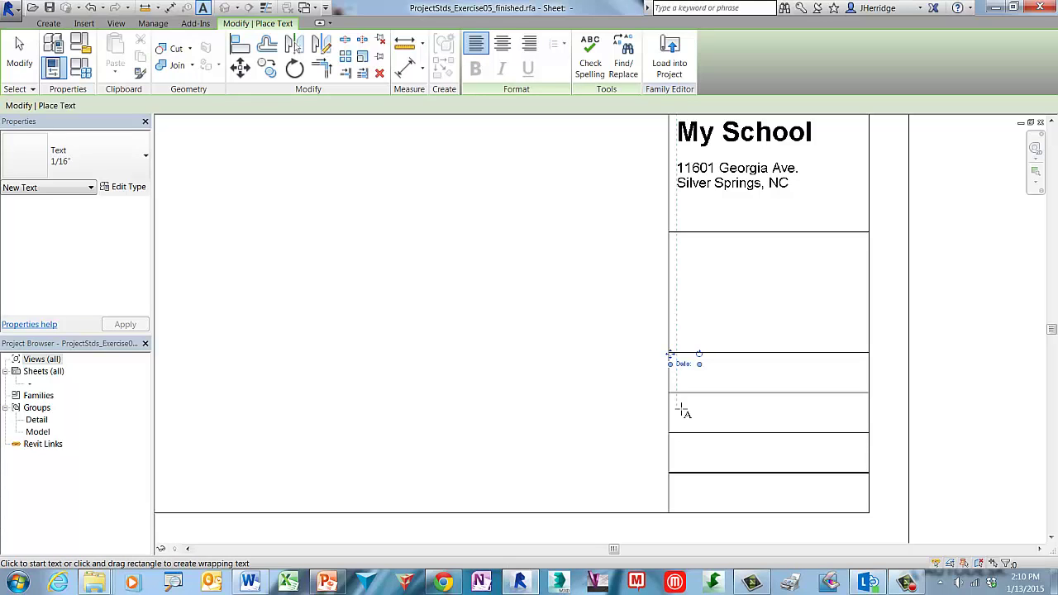
- Add the 1/16" texts "Drawn By:" and "Checked By:" to the two rows below the Date row, aligned with "Date:"
click(680, 407)
text(D)
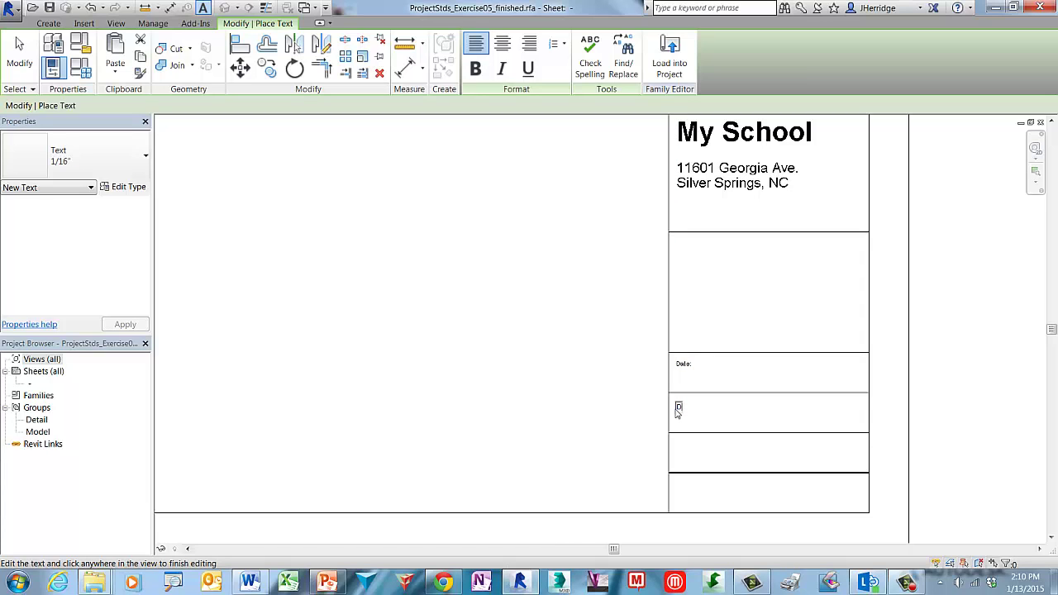
text(rawn By:)
click(677, 446)
click(679, 446)
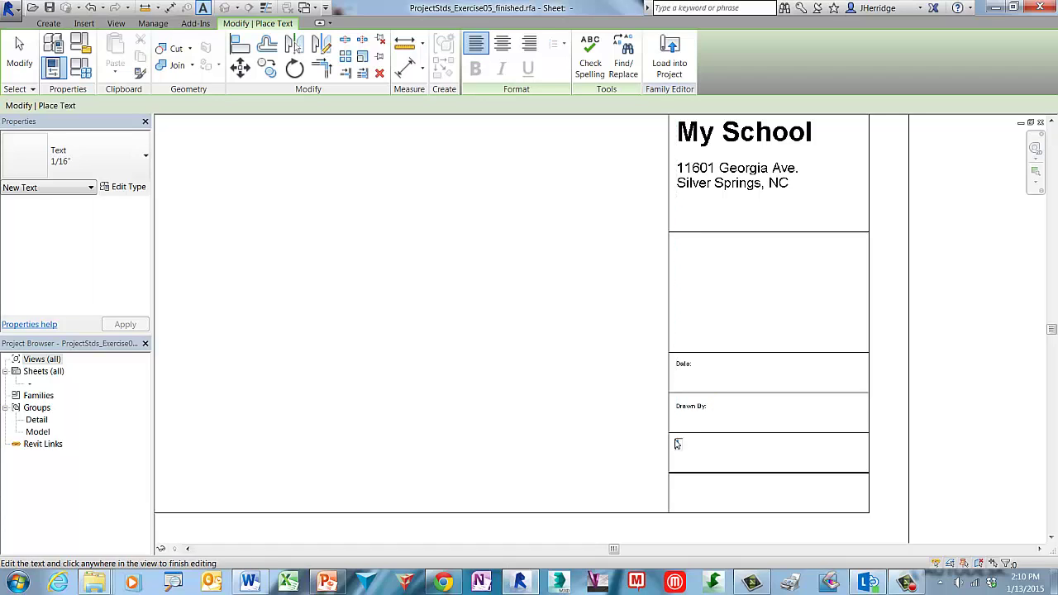
text(Ch)
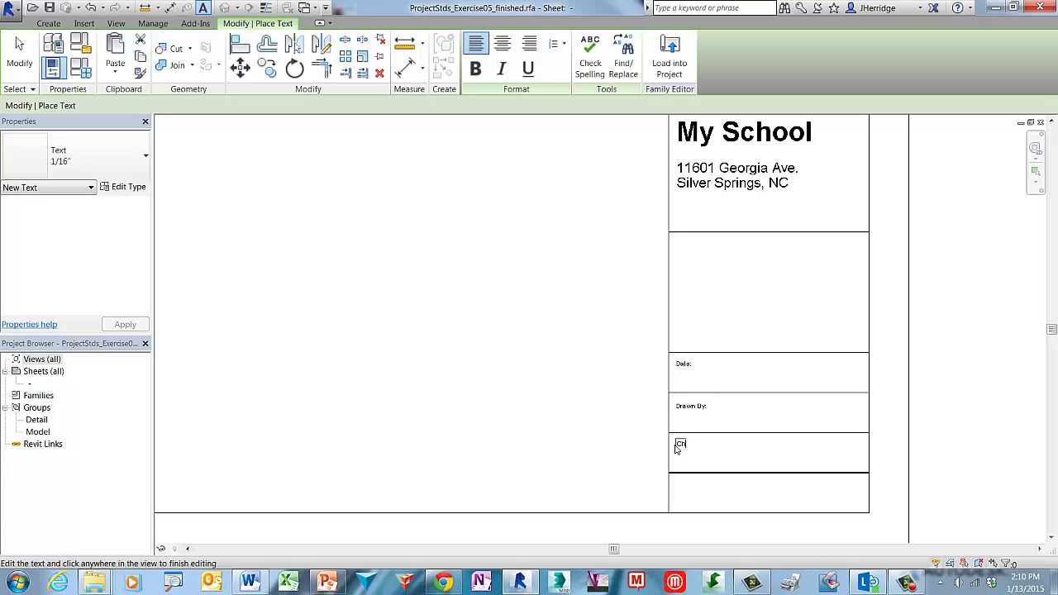
text(ecked By:)
click(680, 486)
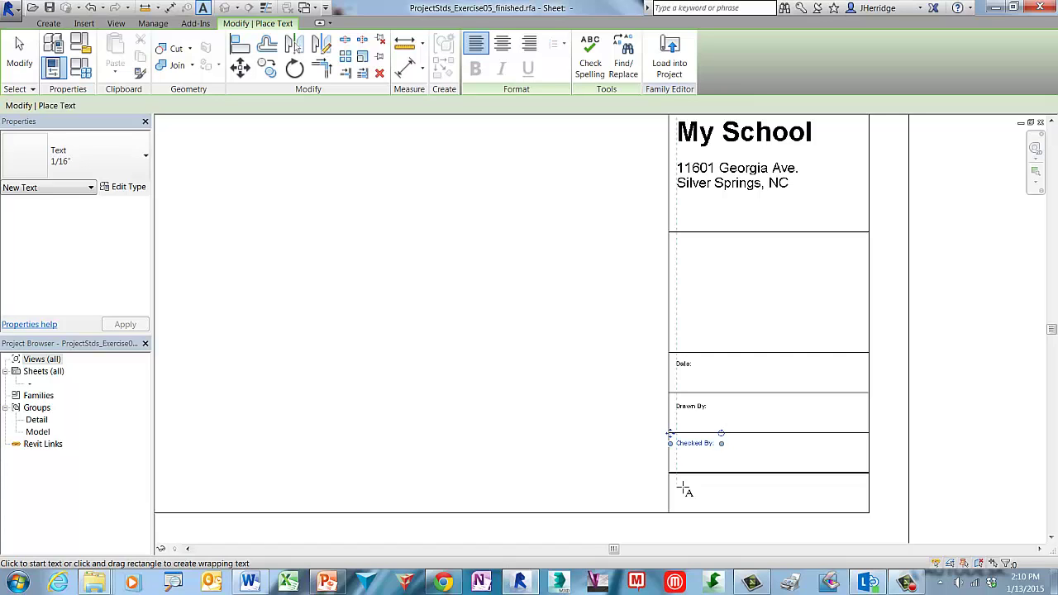
- Add the 1/16" text "Sheet No:" to the lowest row of the title block and save the family
click(680, 487)
text(Shee)
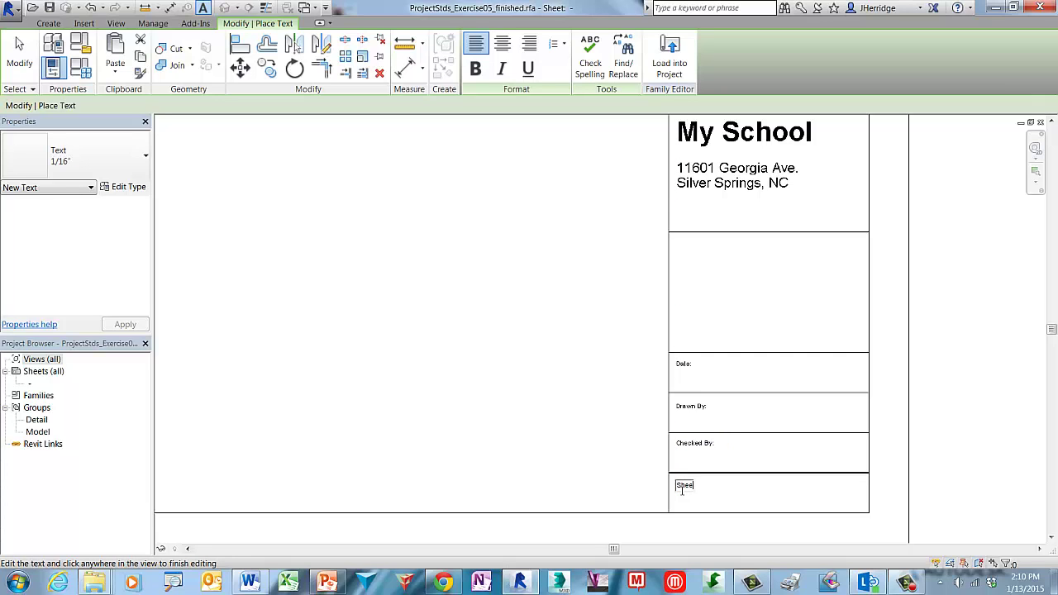
text(t No:)
click(660, 490)
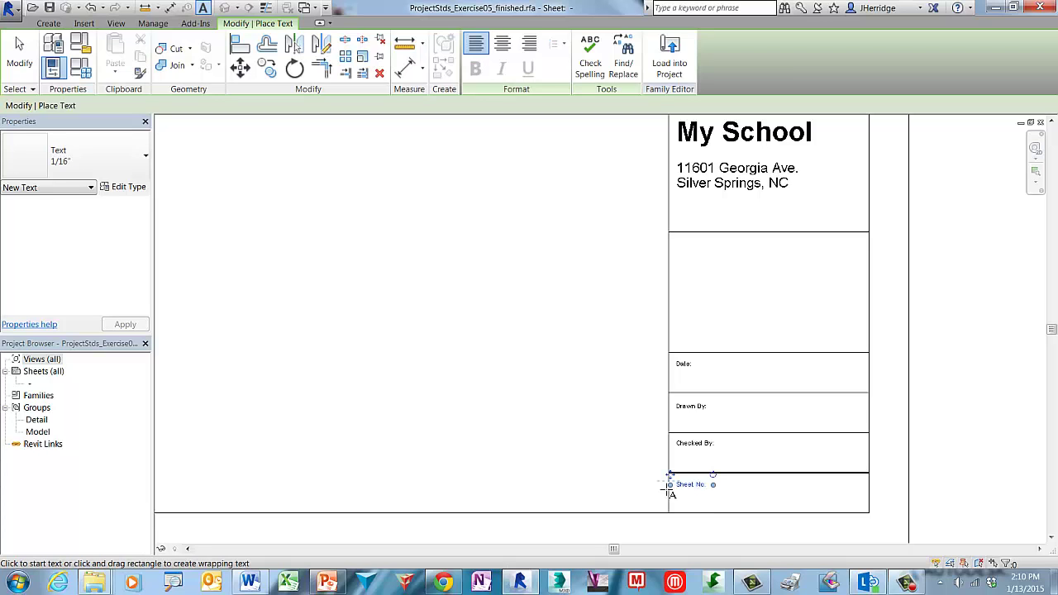
click(25, 70)
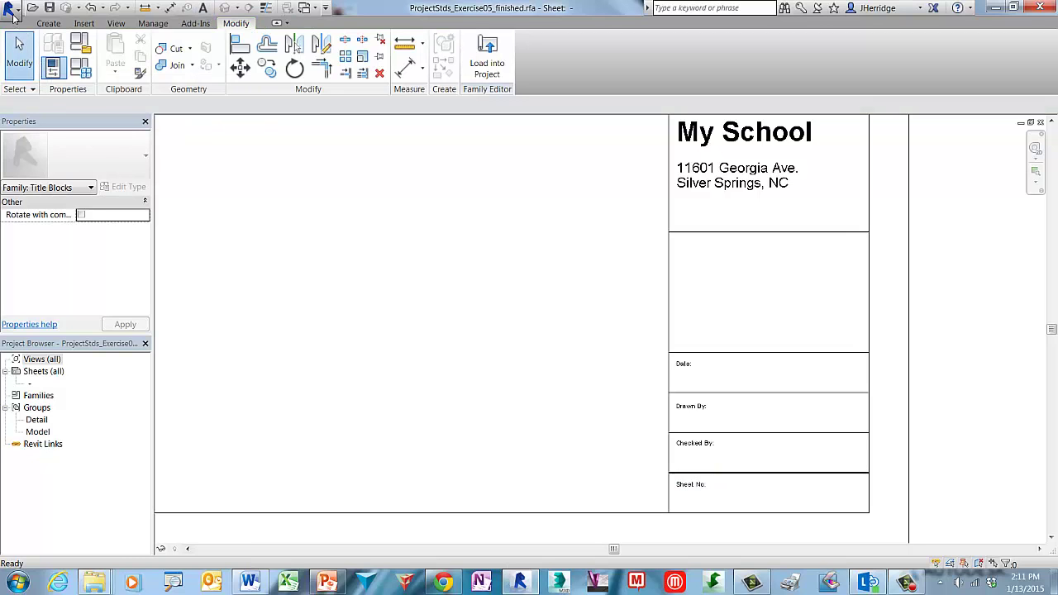
click(13, 16)
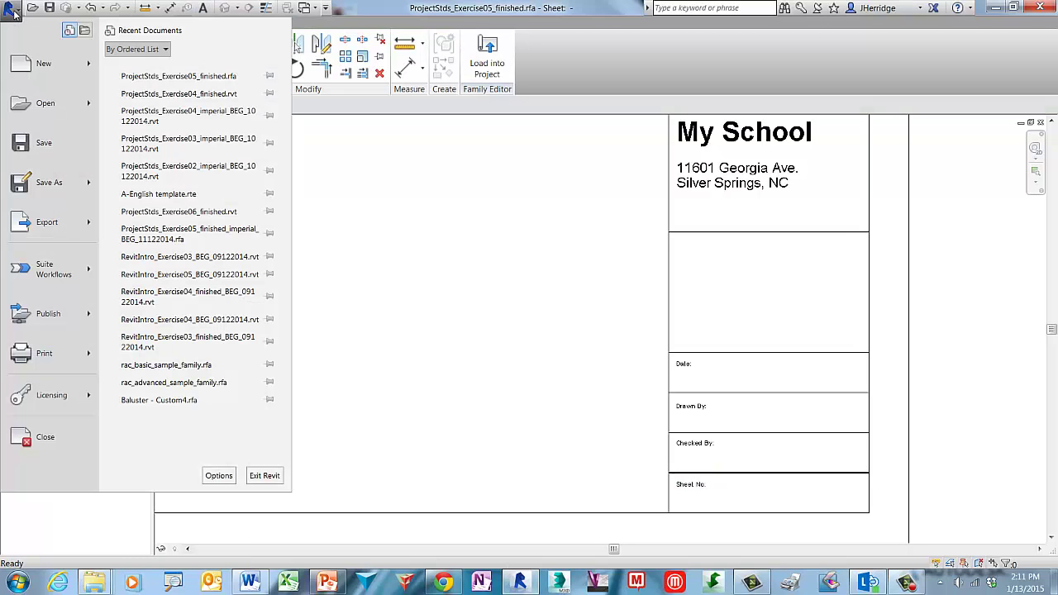
click(47, 143)
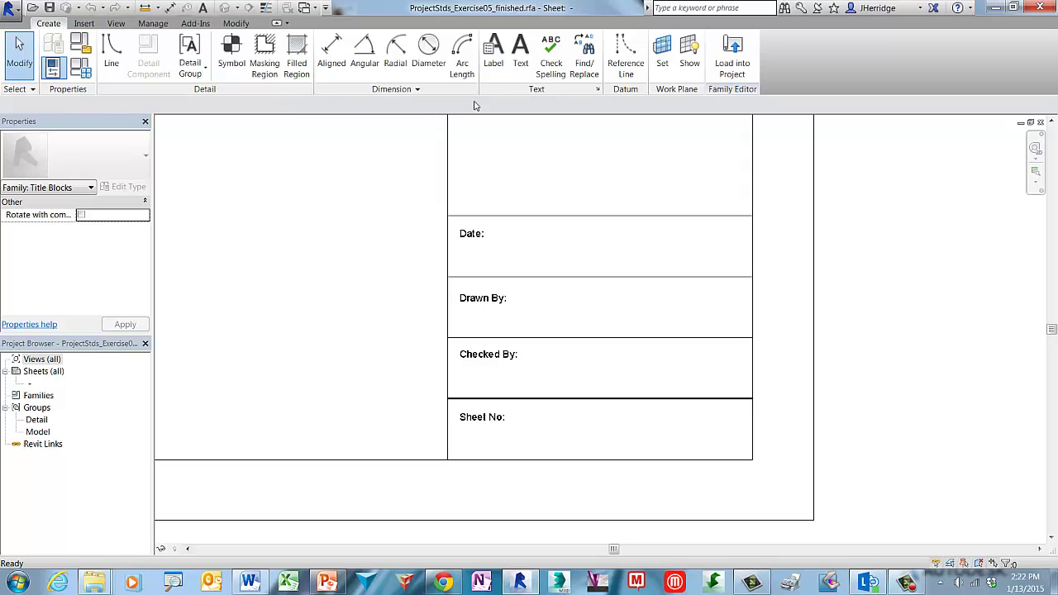
- Place a right- and bottom-aligned label in the Date row and add the Project Issue Date parameter to it
click(493, 58)
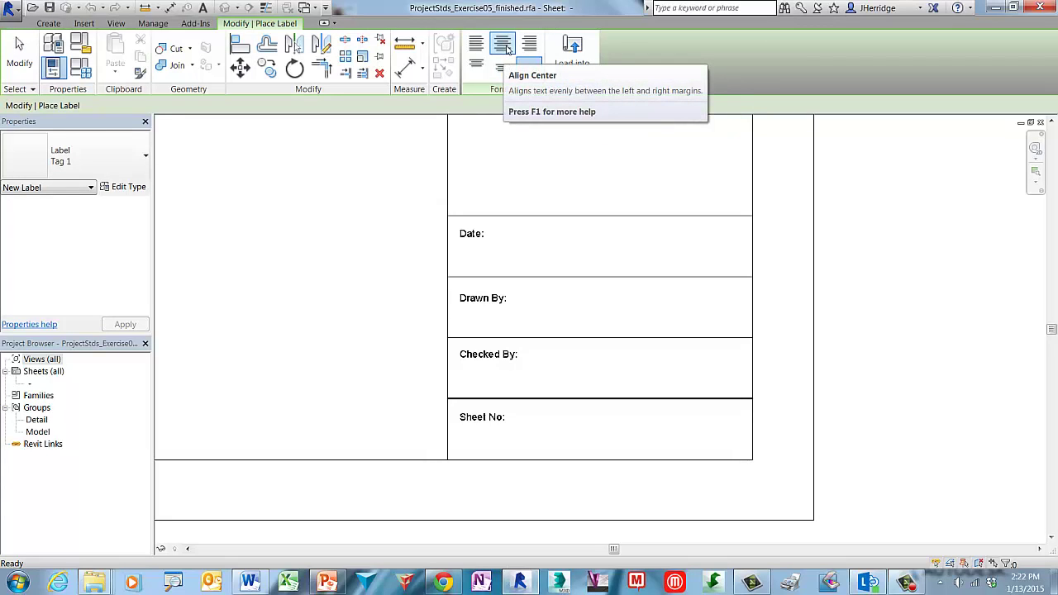
click(529, 43)
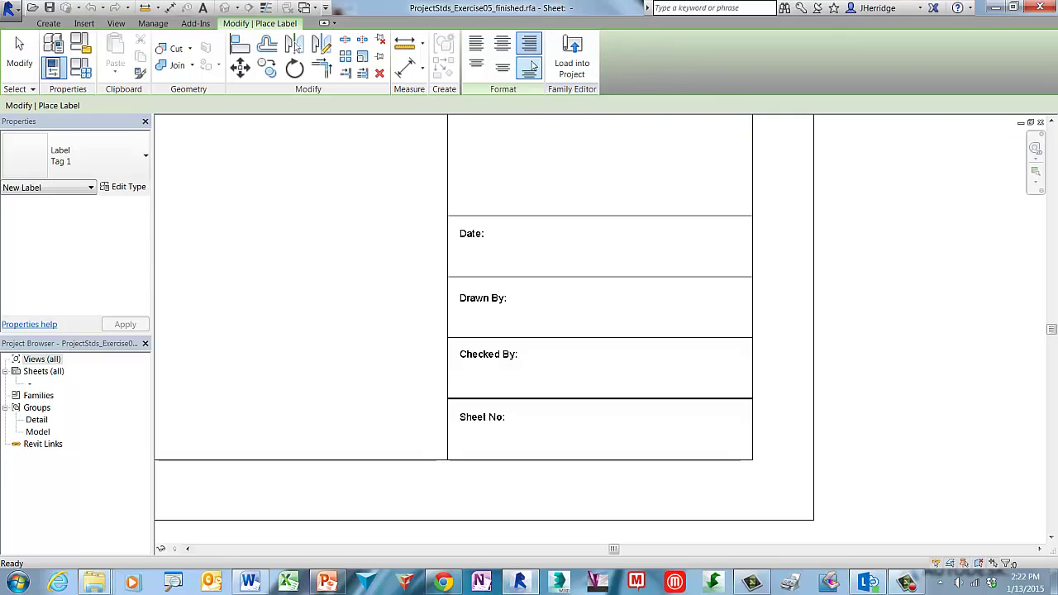
click(533, 71)
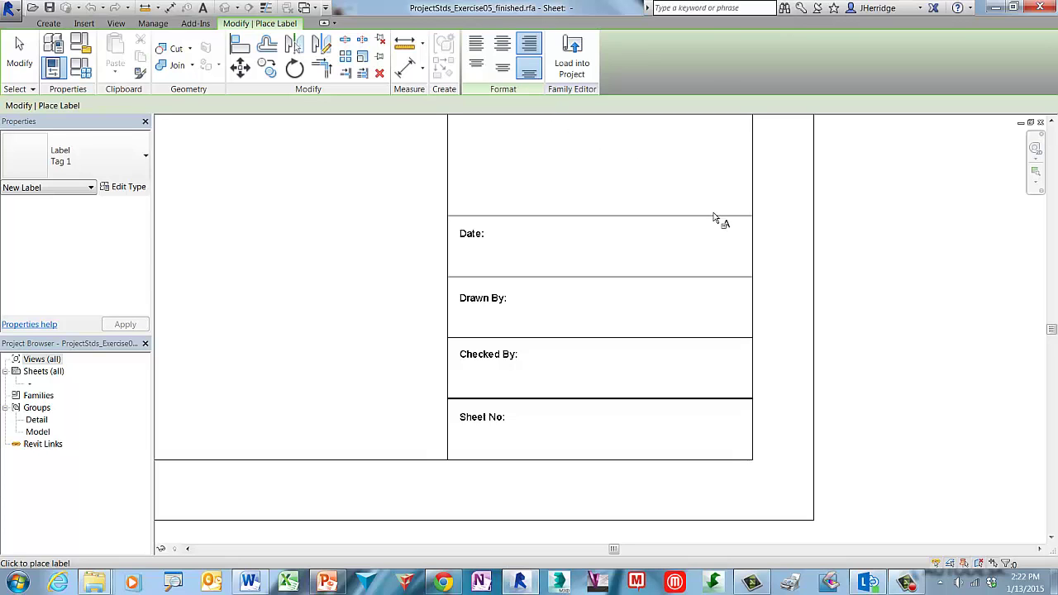
click(735, 270)
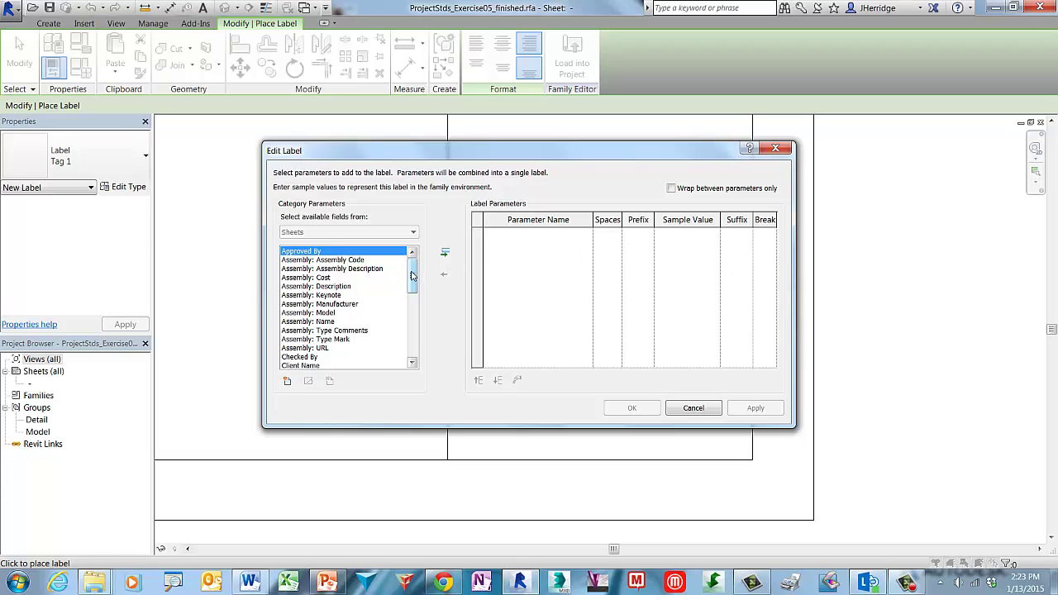
drag(412, 275, 395, 332)
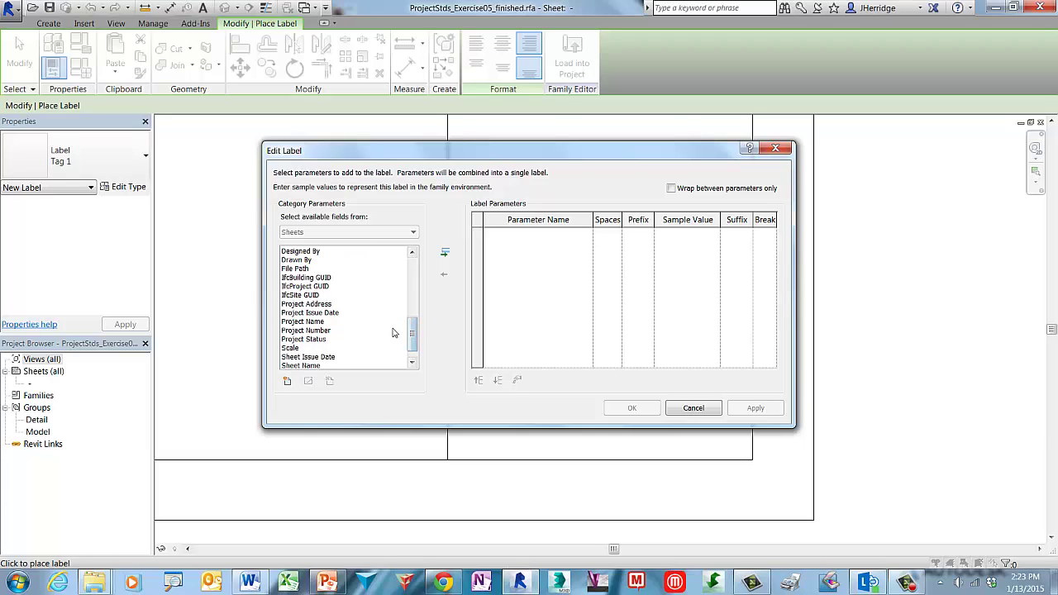
click(336, 314)
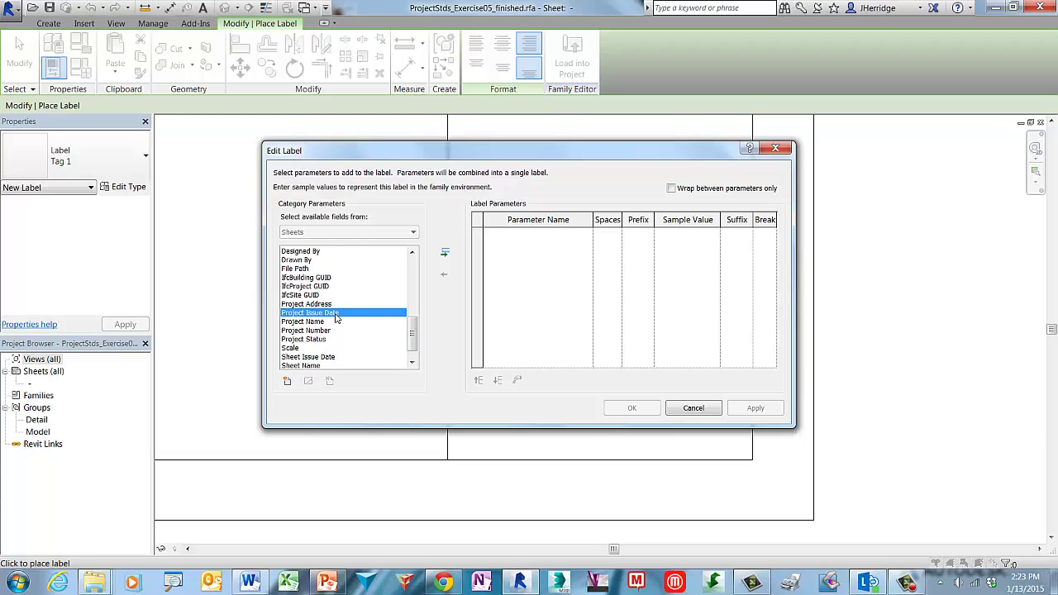
click(445, 254)
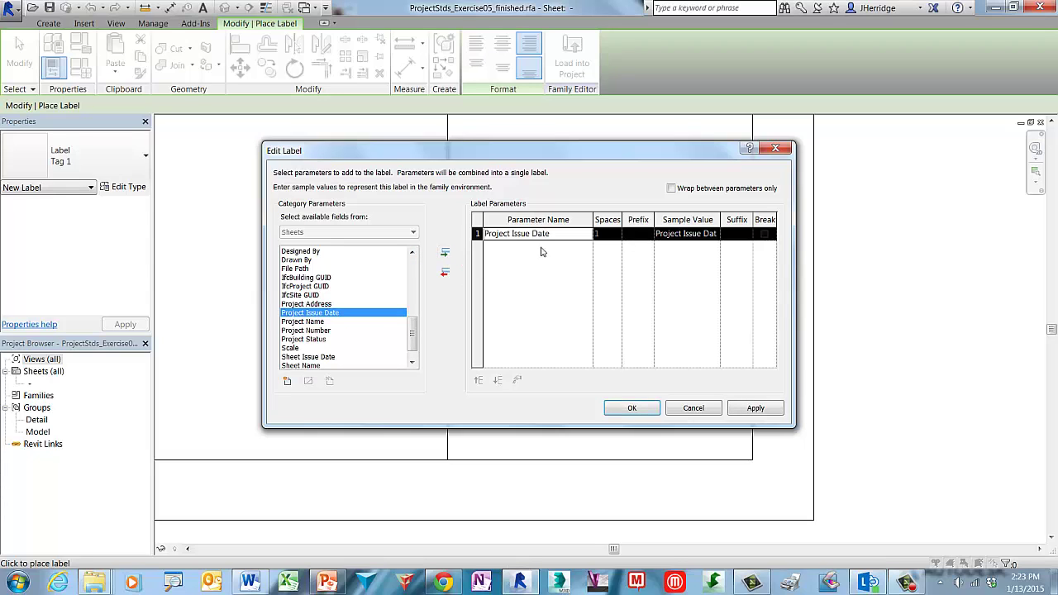
- Set the sample value of the Project Issue Date parameter to "11 December 2014" and finish the label
drag(725, 220, 754, 220)
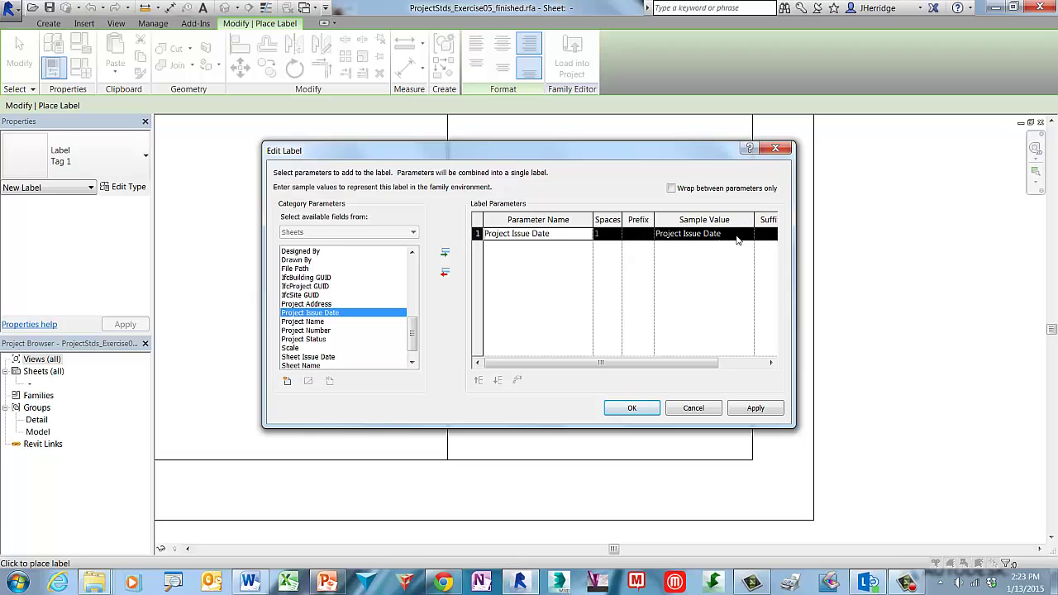
click(739, 239)
text(11)
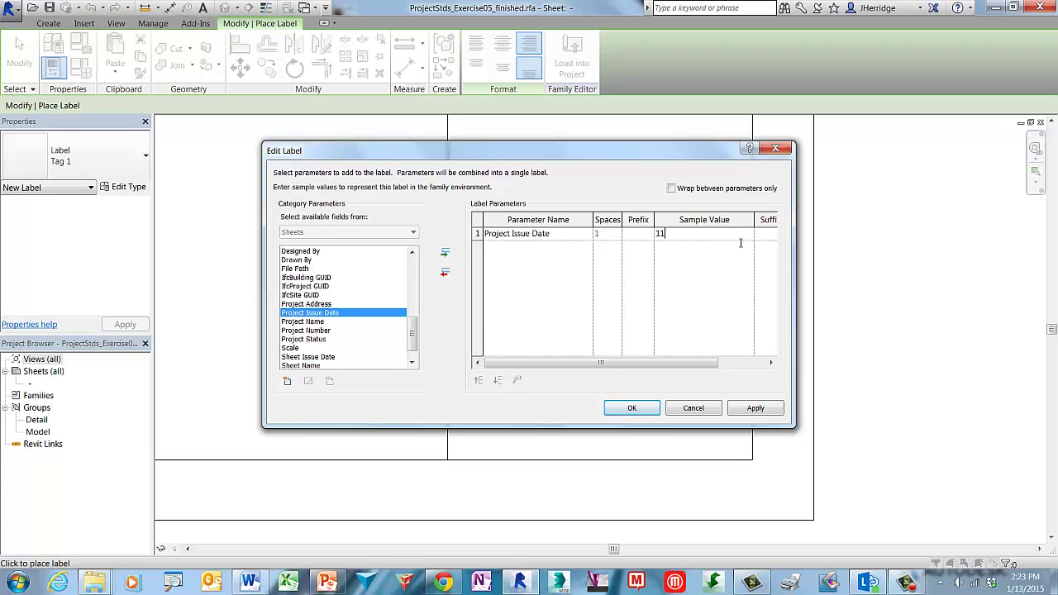
text( De)
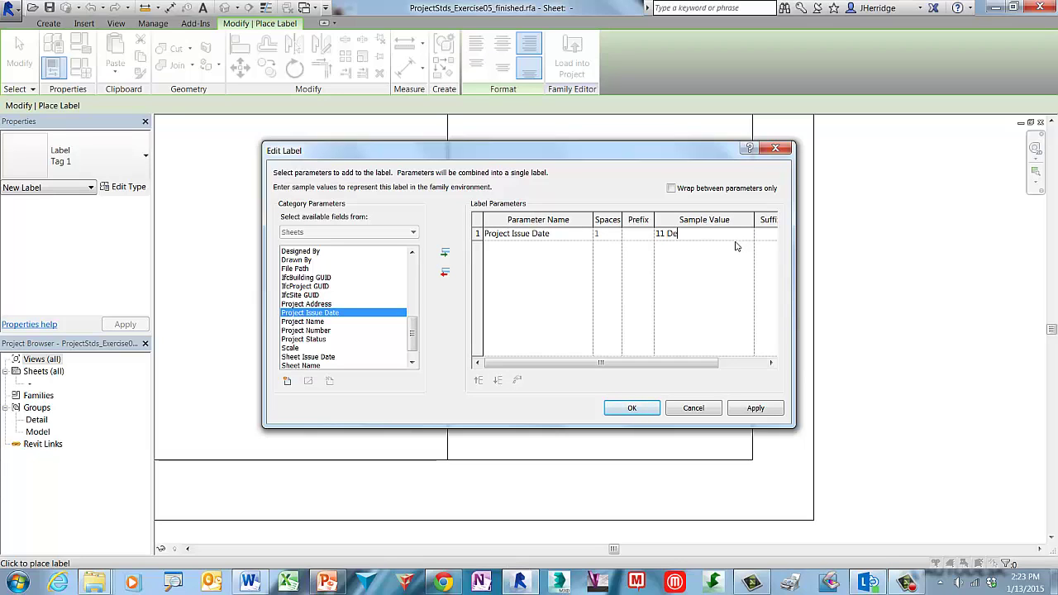
text(cember 2014)
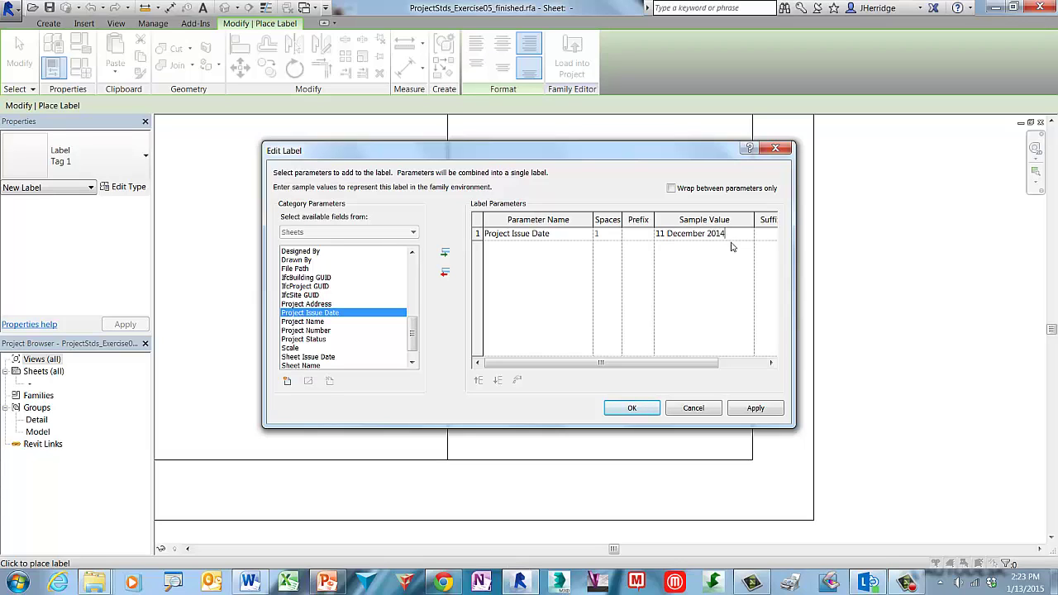
click(632, 409)
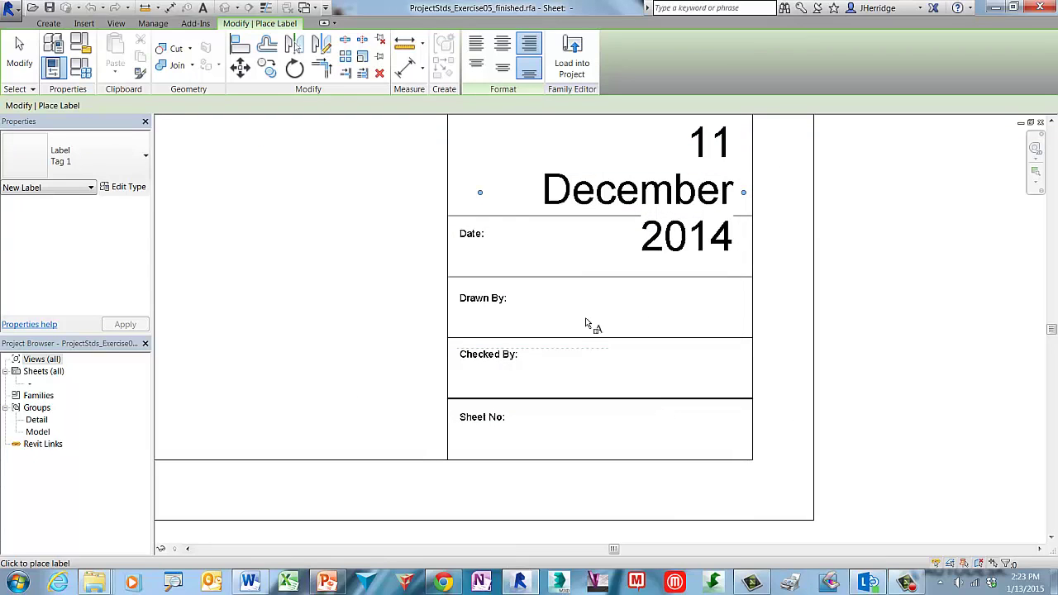
- Widen the date label to span the title block row and set the Tag 1 label type's text size to 1/8"
drag(483, 197, 455, 207)
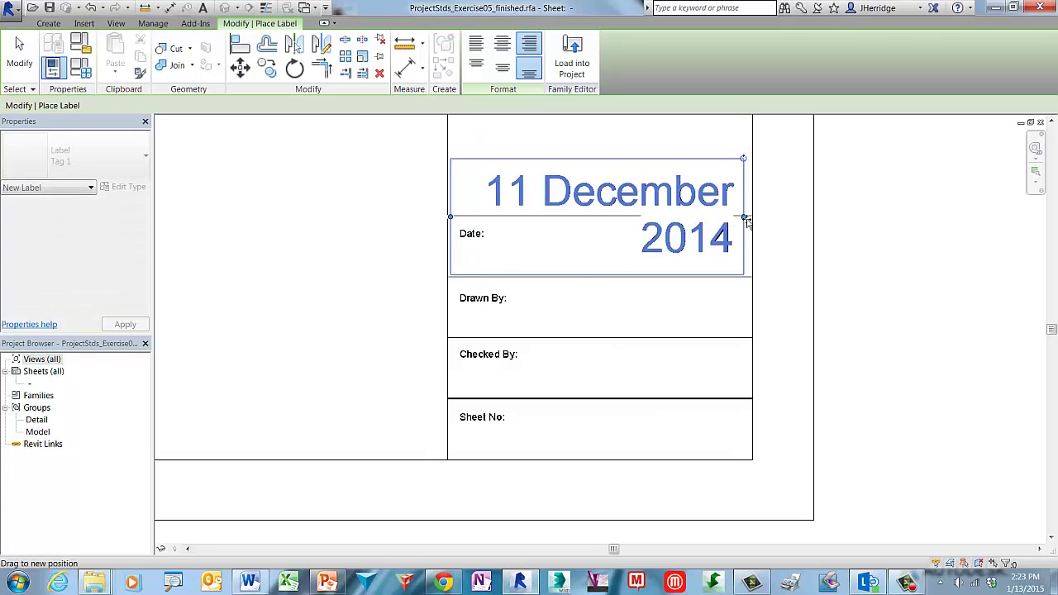
mouse_move(747, 220)
mouse_down()
mouse_move(756, 224)
mouse_move(747, 220)
mouse_up()
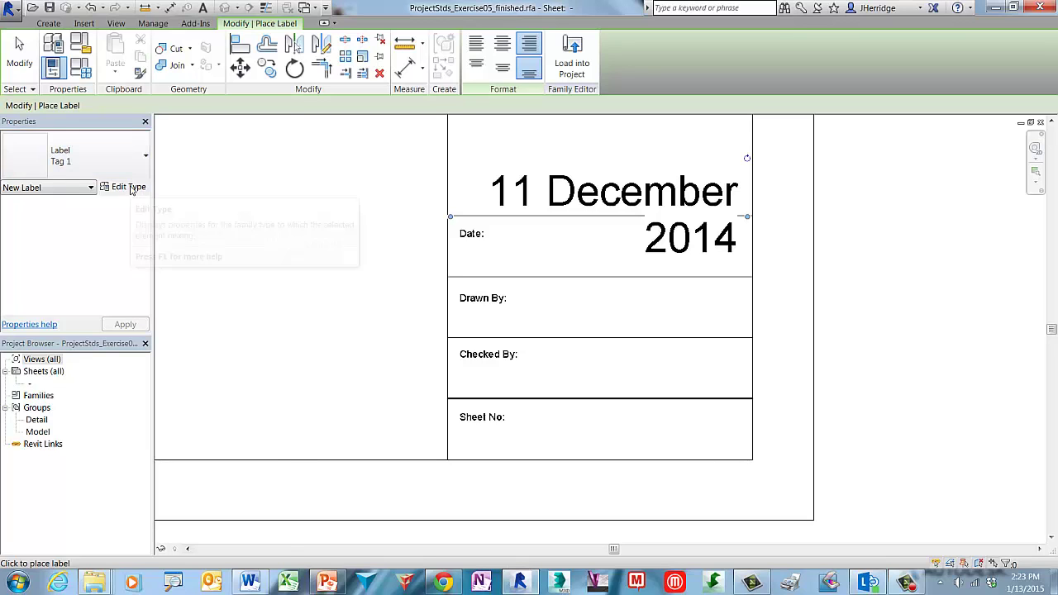
click(129, 190)
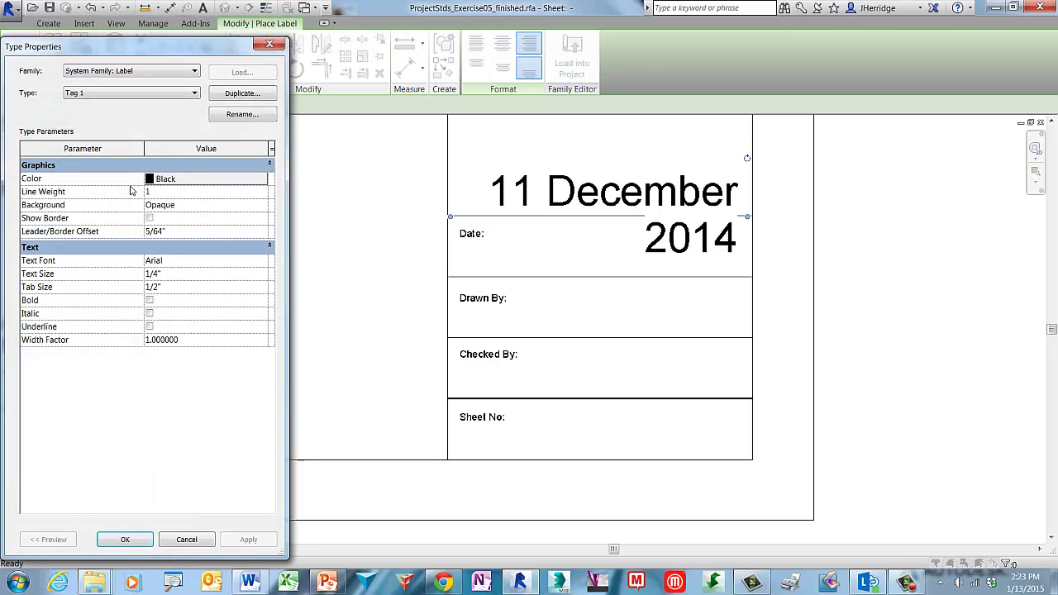
click(163, 275)
key(BackSpace)
key(BackSpace)
text(8)
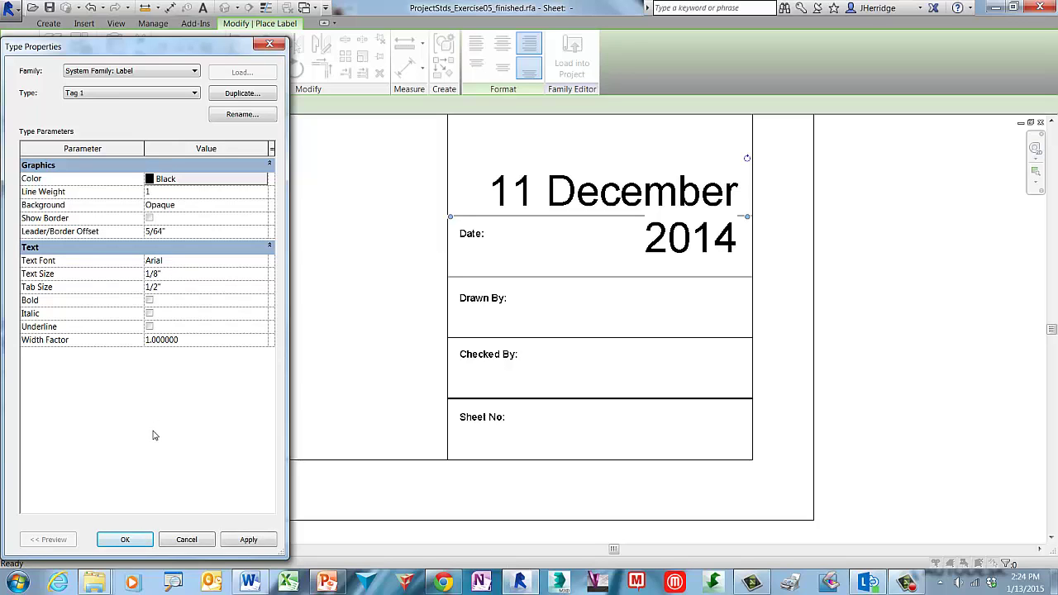
click(142, 533)
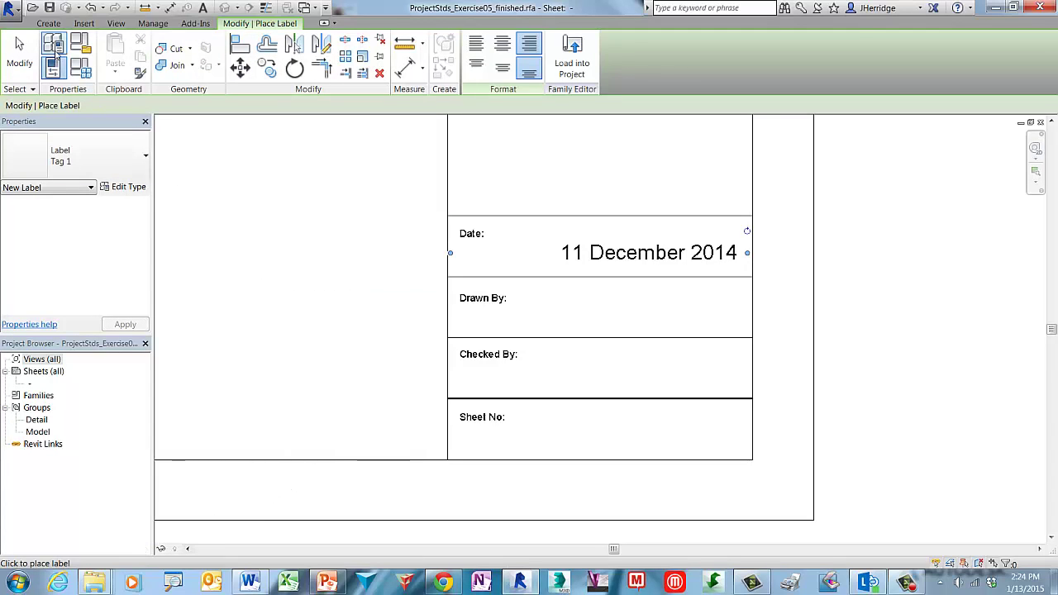
- Add a label with the Drawn By parameter to the Drawn By row, aligned with the right end of the date label
click(56, 24)
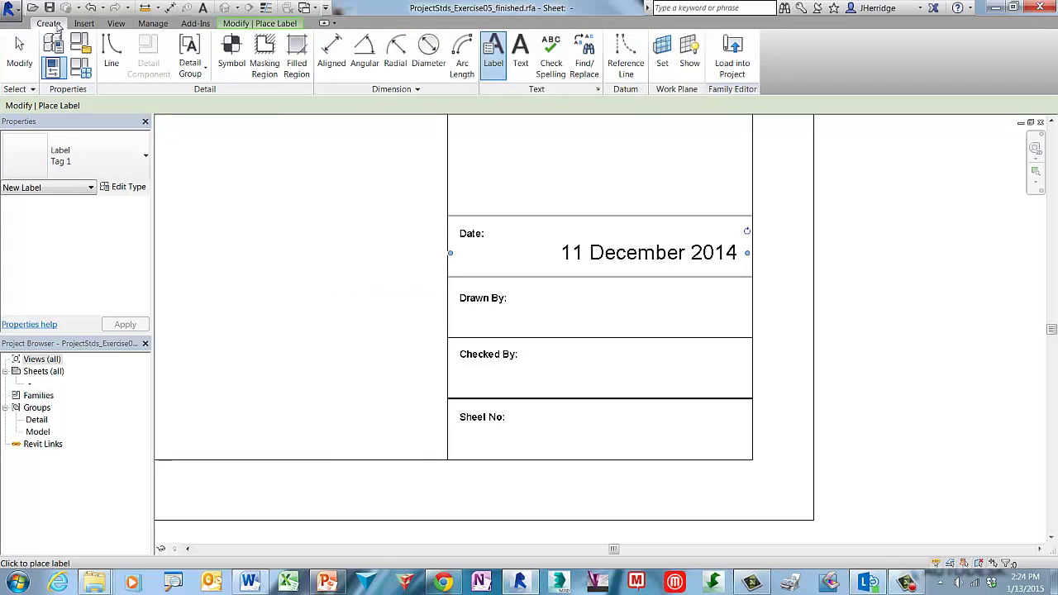
click(499, 76)
click(741, 332)
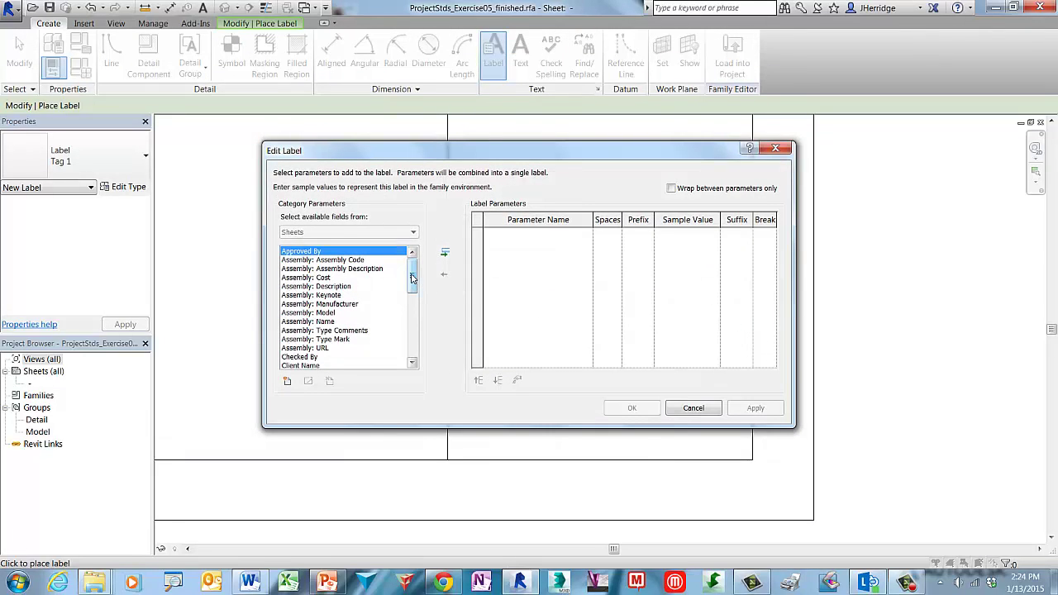
drag(412, 278, 413, 315)
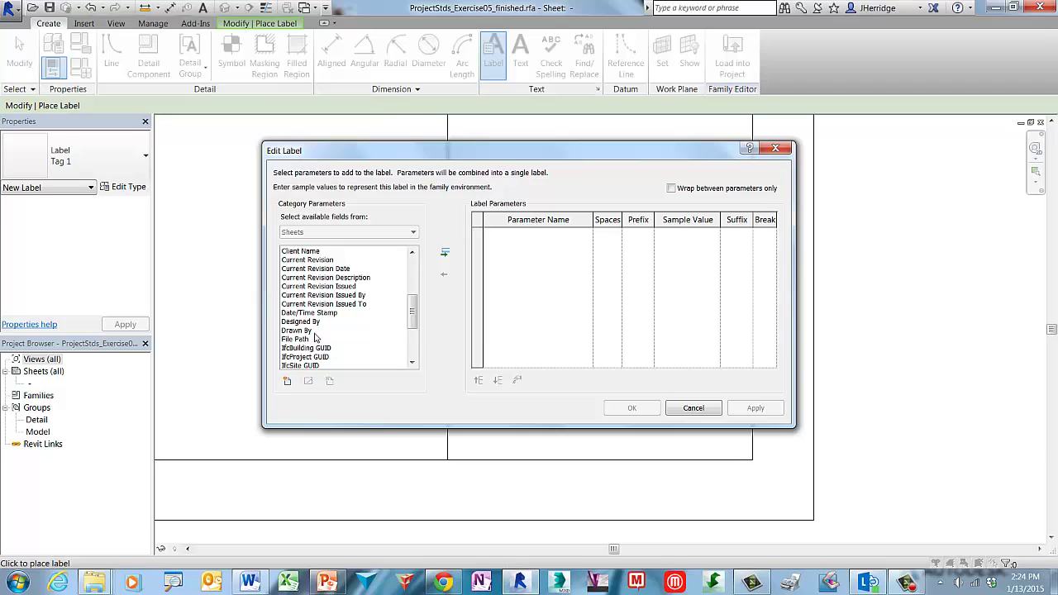
click(315, 332)
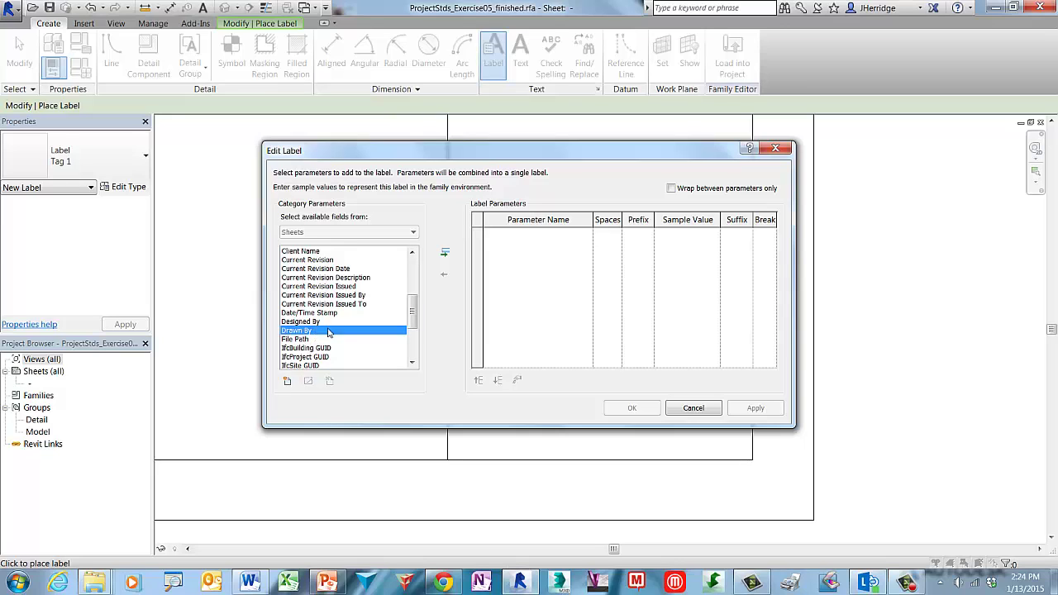
click(446, 253)
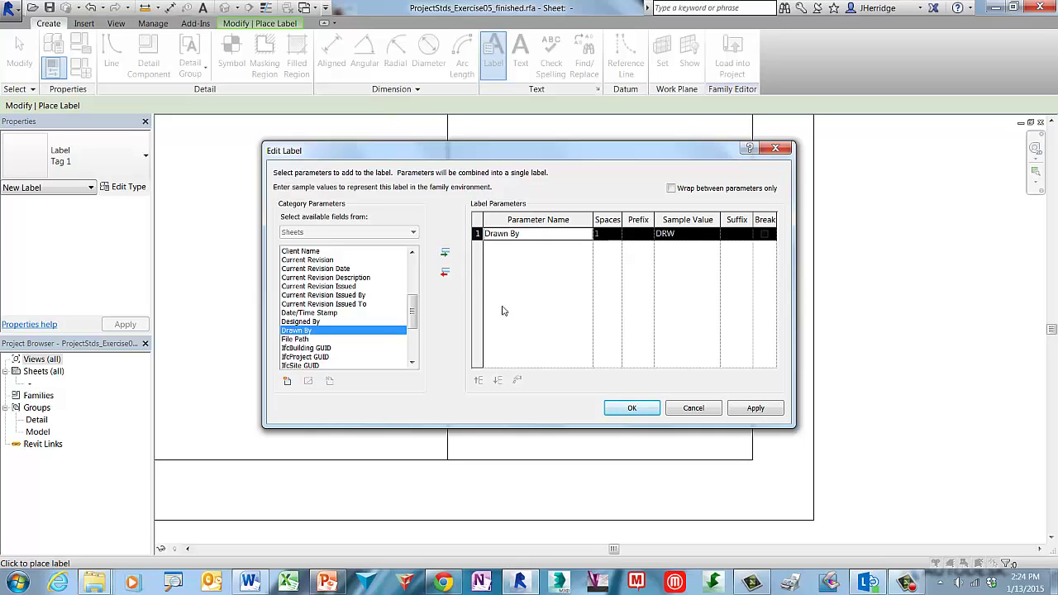
click(632, 409)
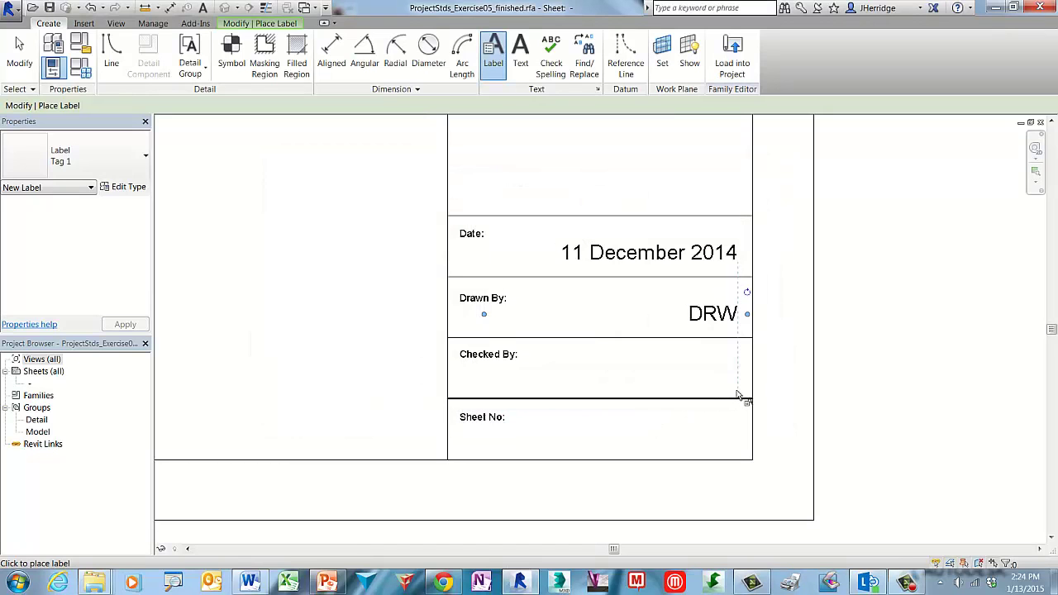
- Add a label with the Checked By parameter to the Checked By row, aligned with the label above it
click(740, 396)
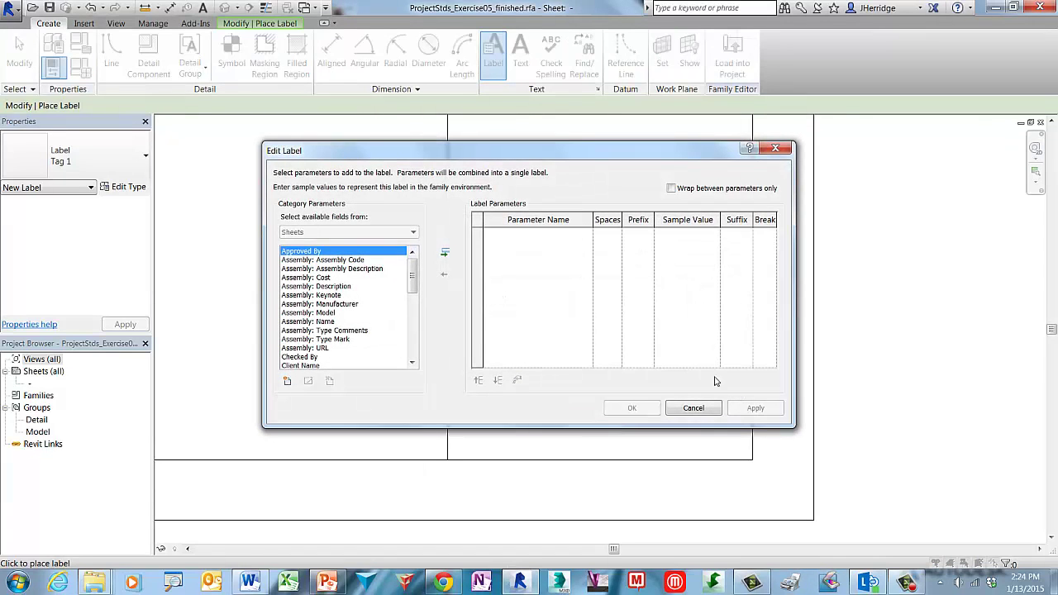
click(326, 357)
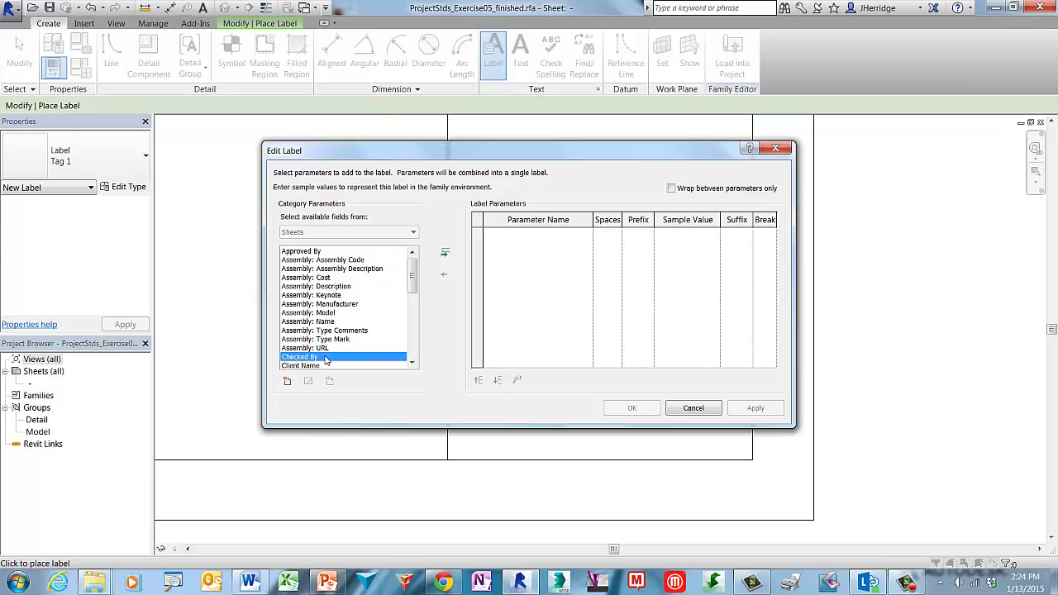
click(445, 253)
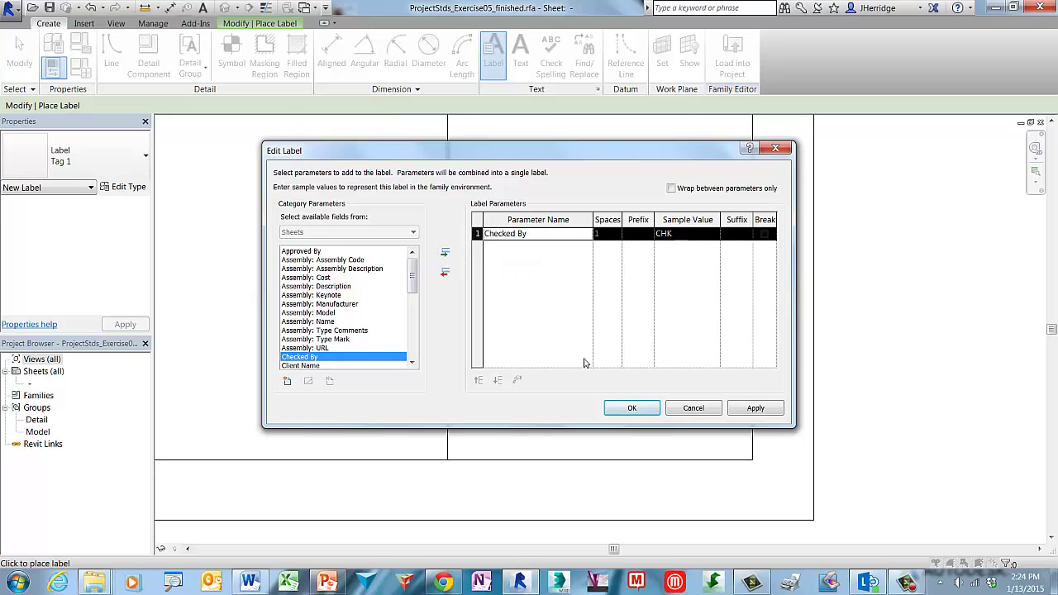
click(633, 408)
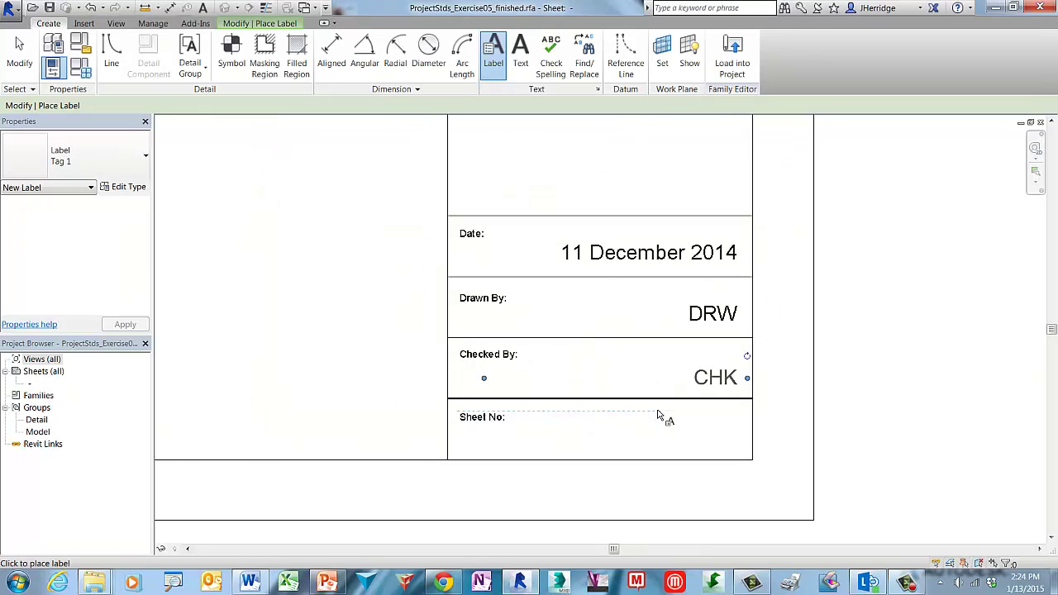
- Add a label with the Sheet Number parameter to the Sheet No row, aligned with the labels above, and leave the Label command
click(740, 453)
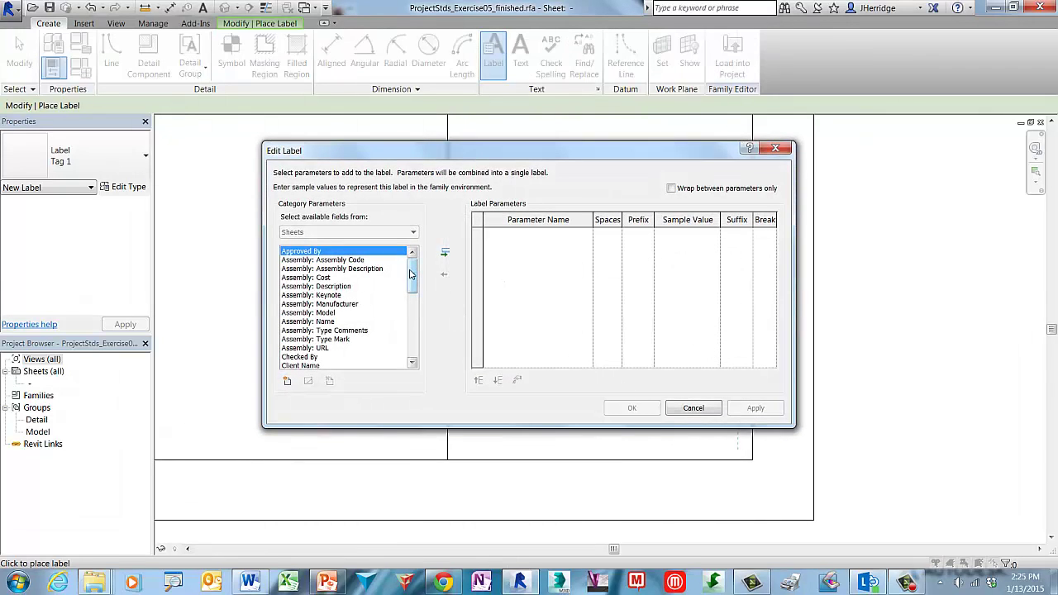
drag(413, 276, 413, 339)
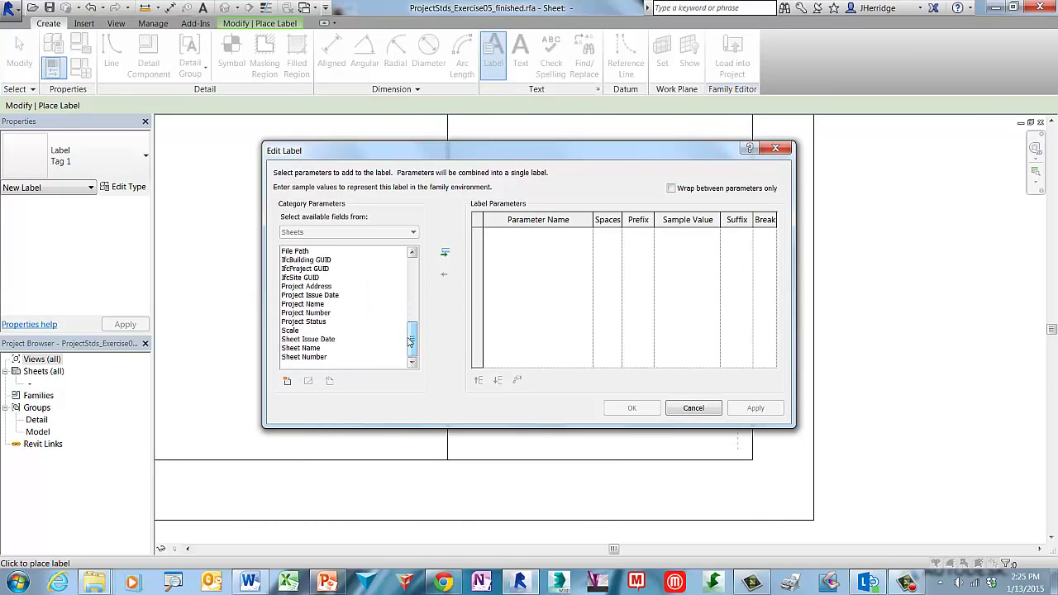
click(329, 358)
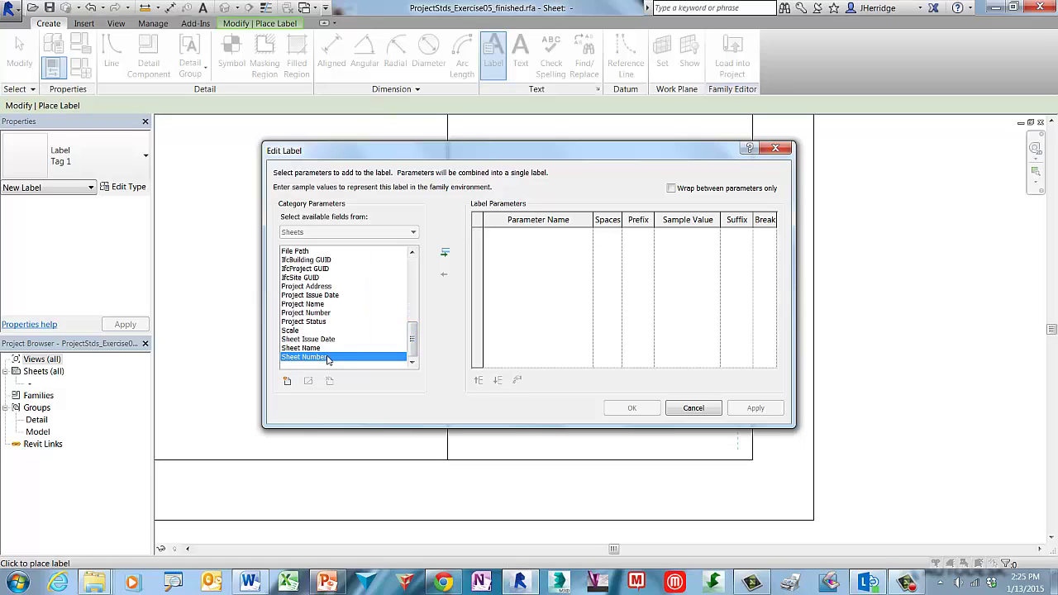
click(445, 254)
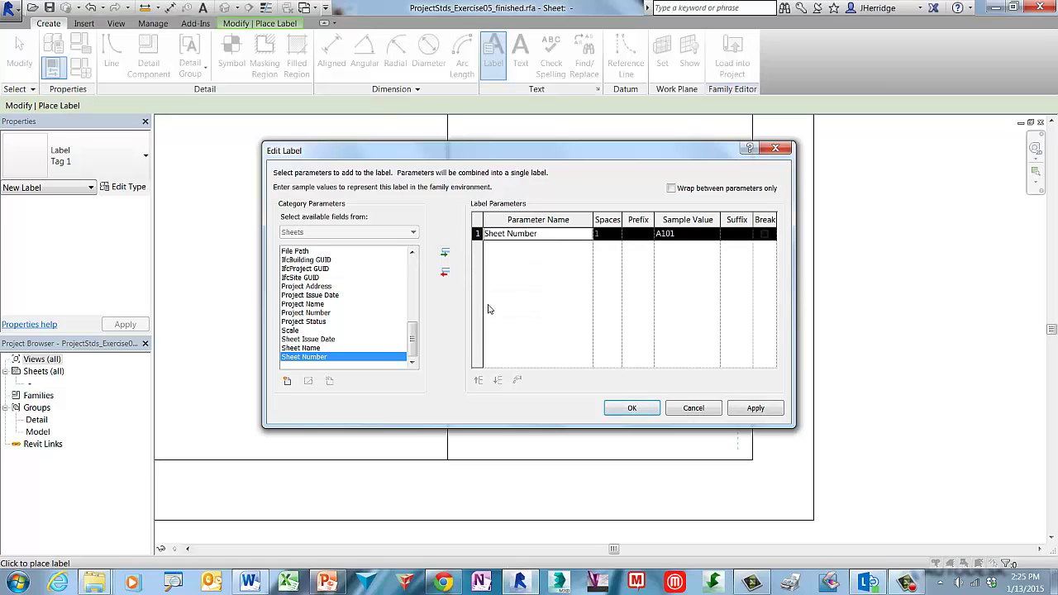
click(632, 408)
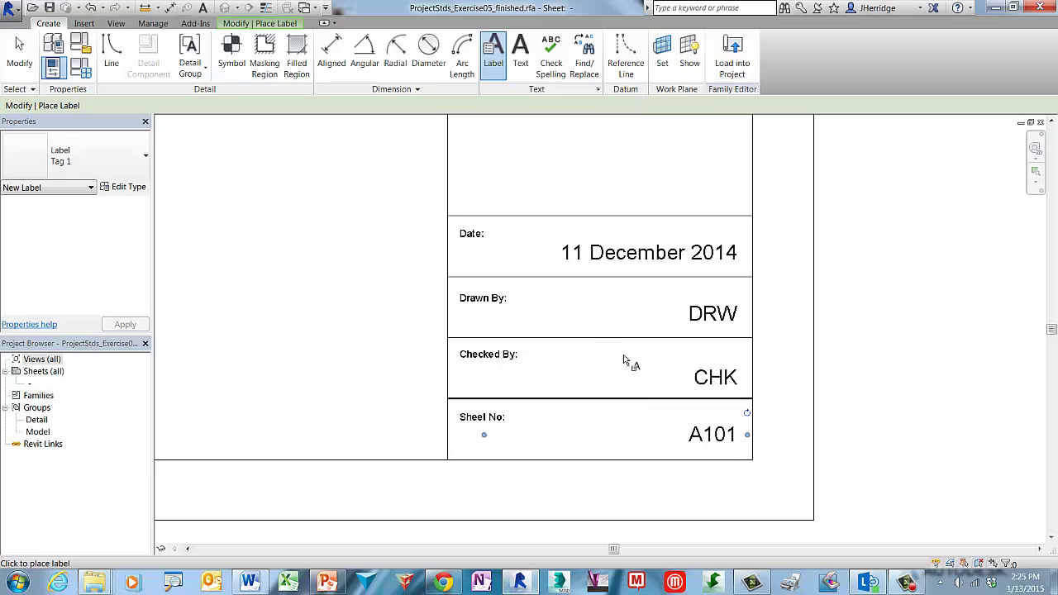
click(16, 48)
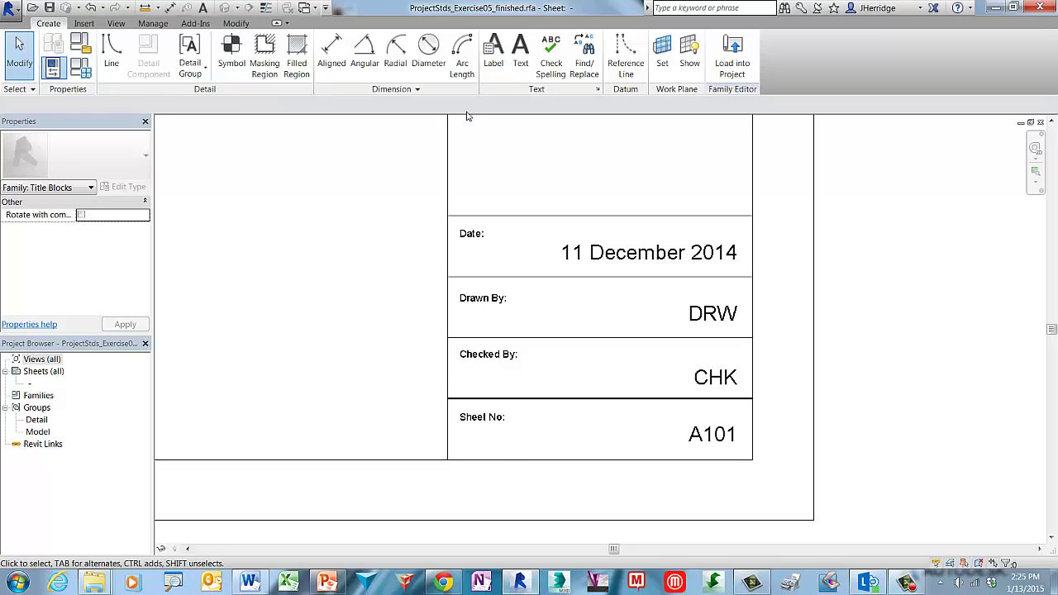
- Add a centre- and bottom-aligned label with the Sheet Name parameter in the cell above the Date row, and leave the Label command
click(502, 71)
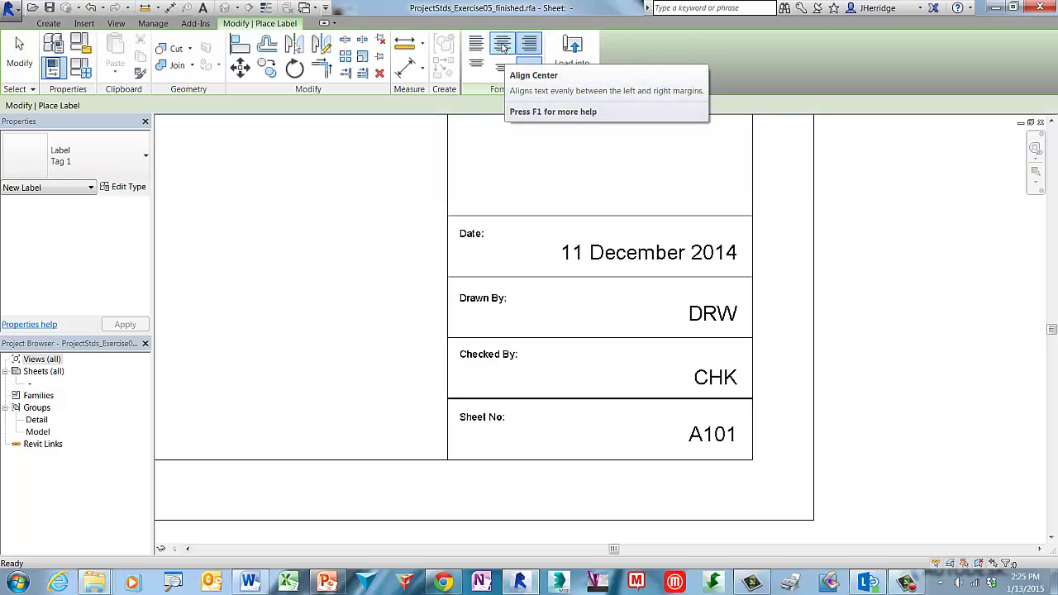
click(502, 47)
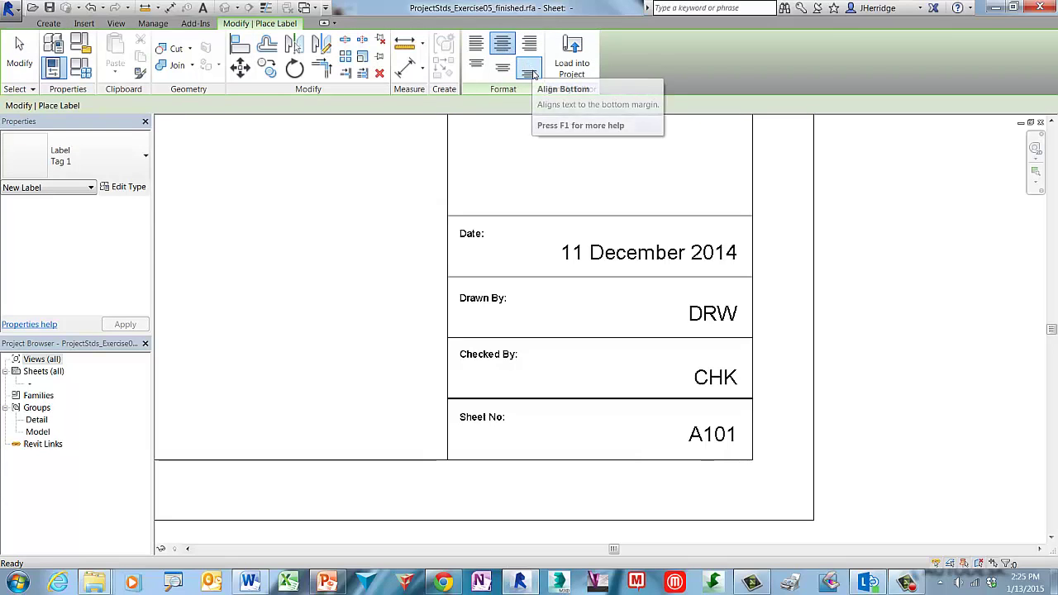
click(533, 74)
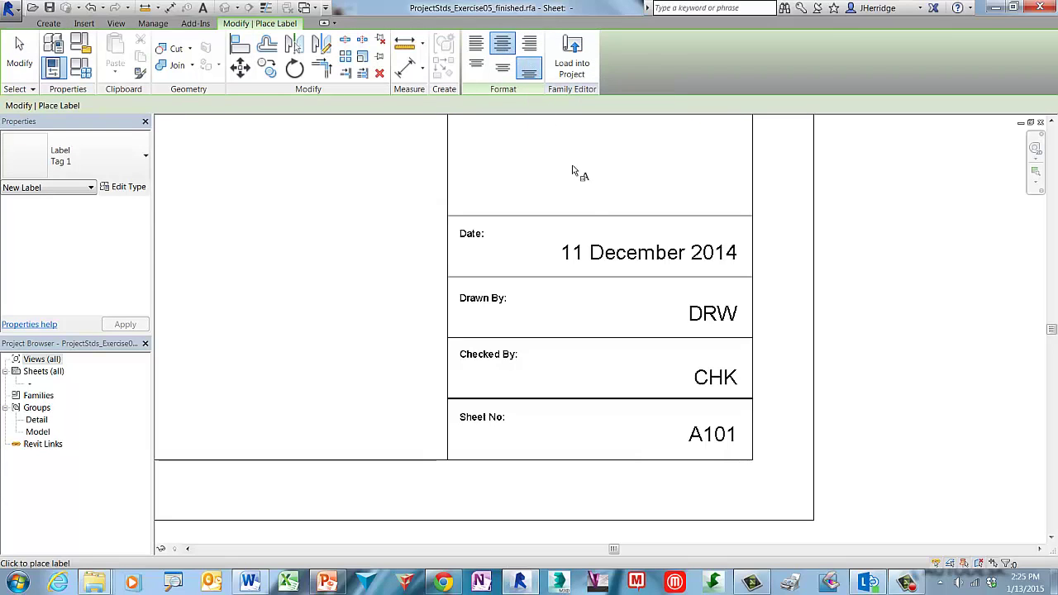
click(589, 208)
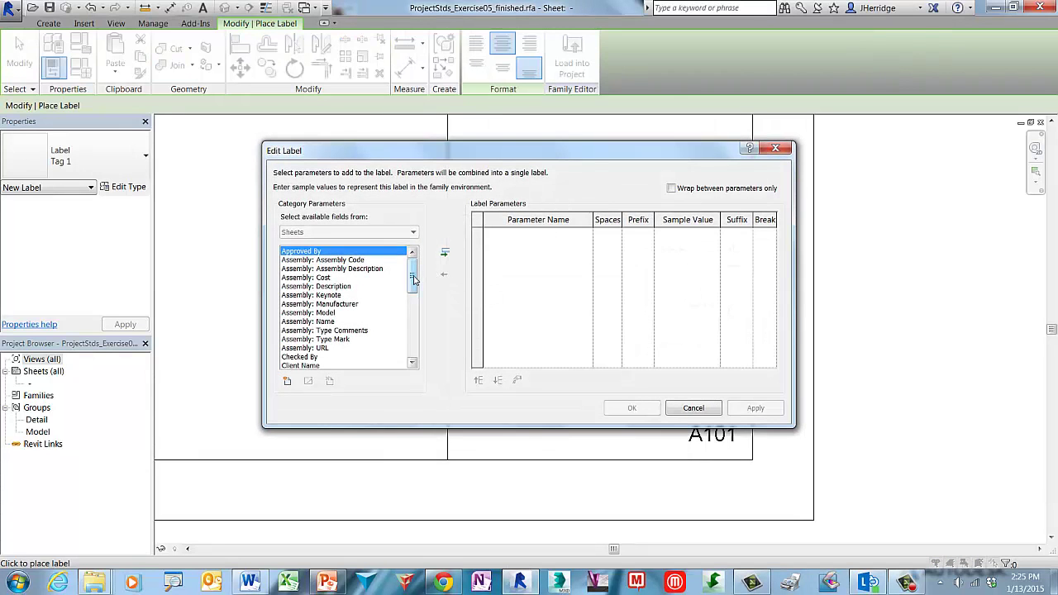
drag(414, 281, 419, 355)
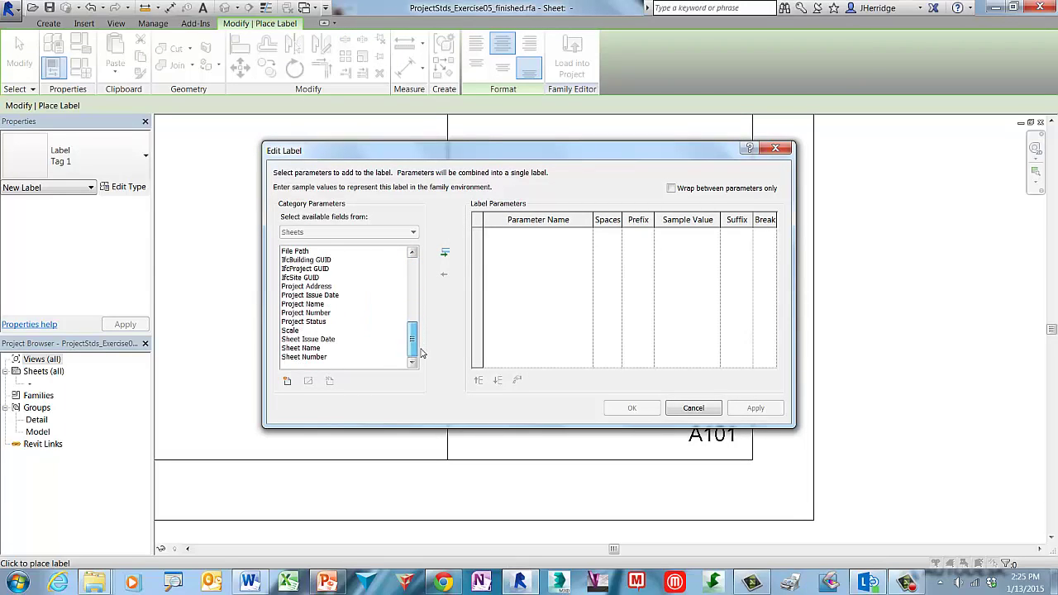
click(320, 349)
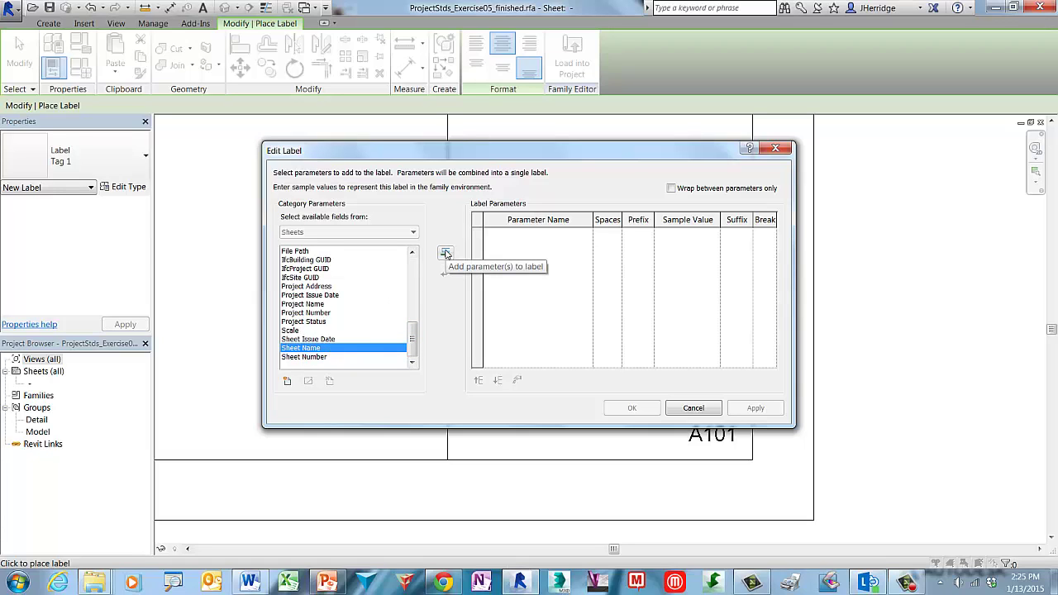
click(445, 253)
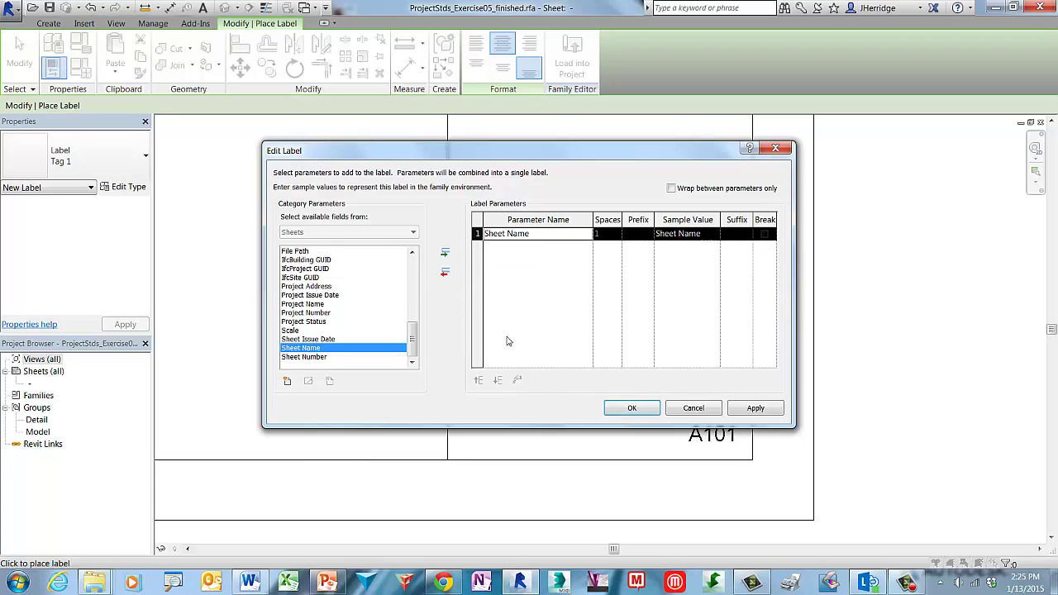
click(658, 414)
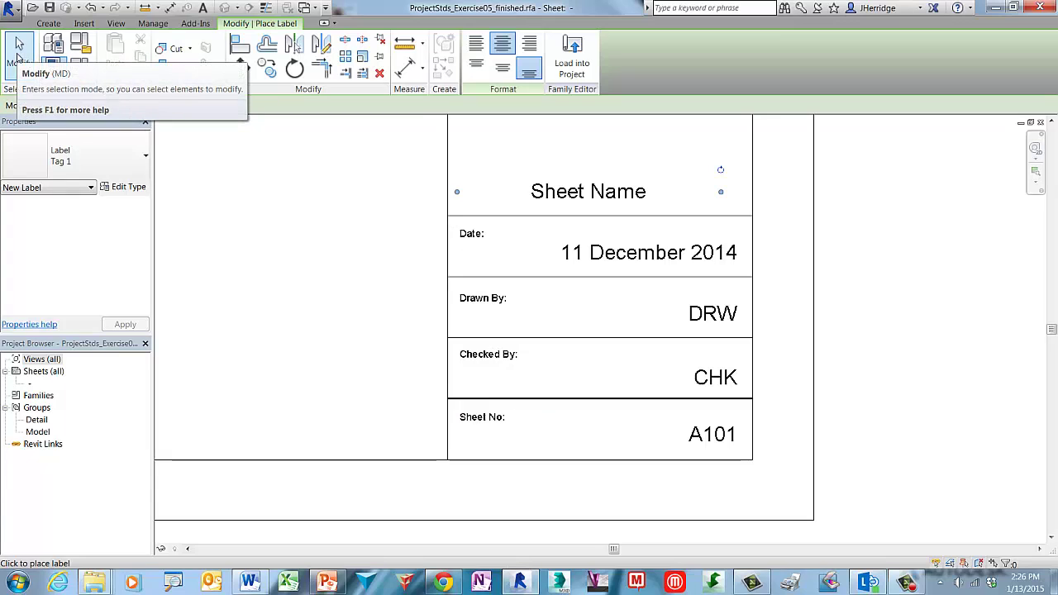
click(19, 55)
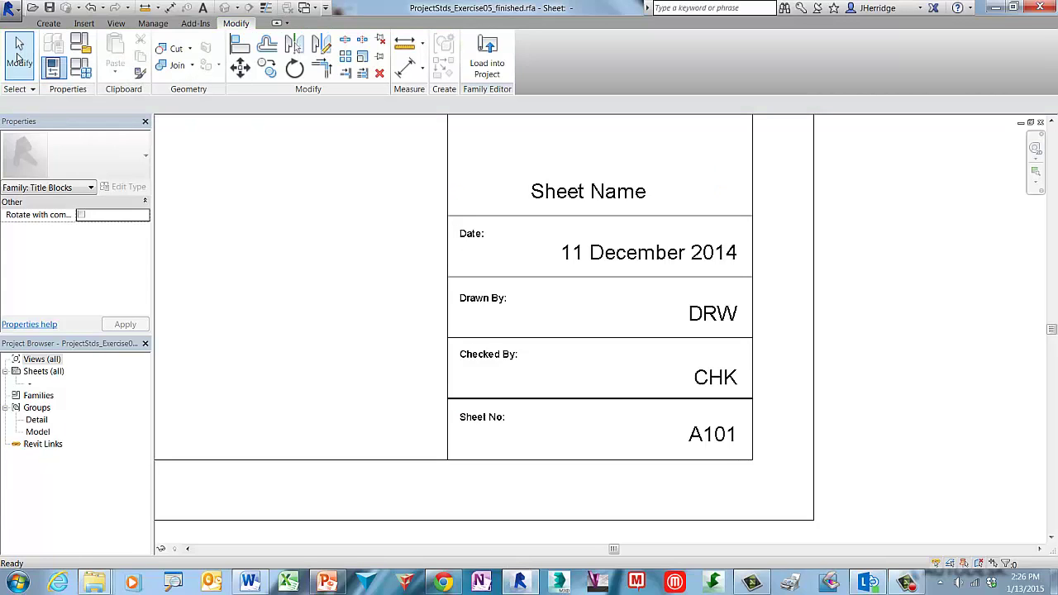
- Fit the whole title block in view and save the family under the name A - Landscape, replacing the existing file
right_click(329, 202)
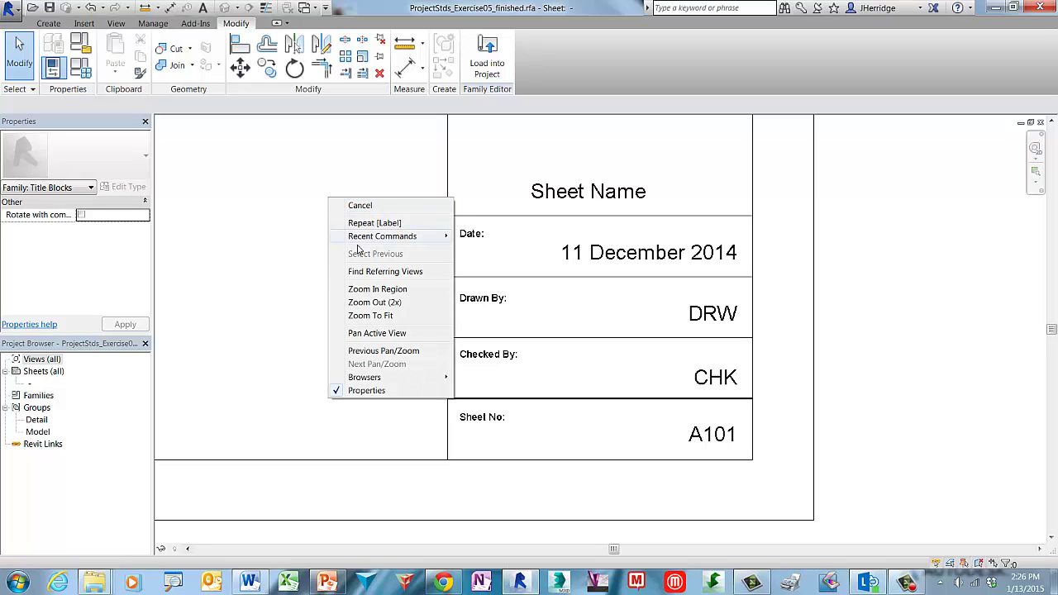
click(402, 319)
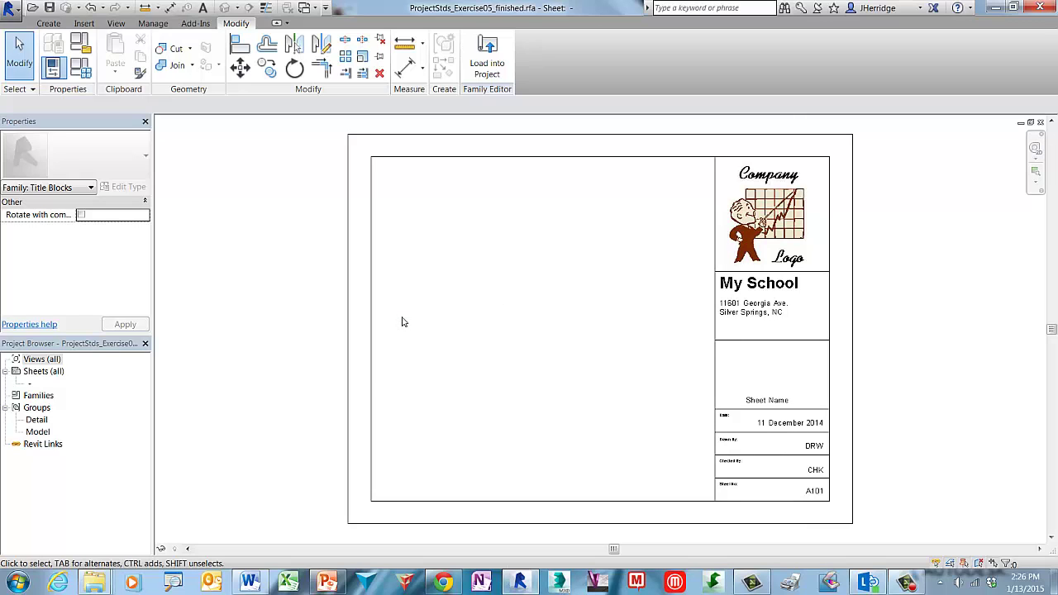
click(13, 8)
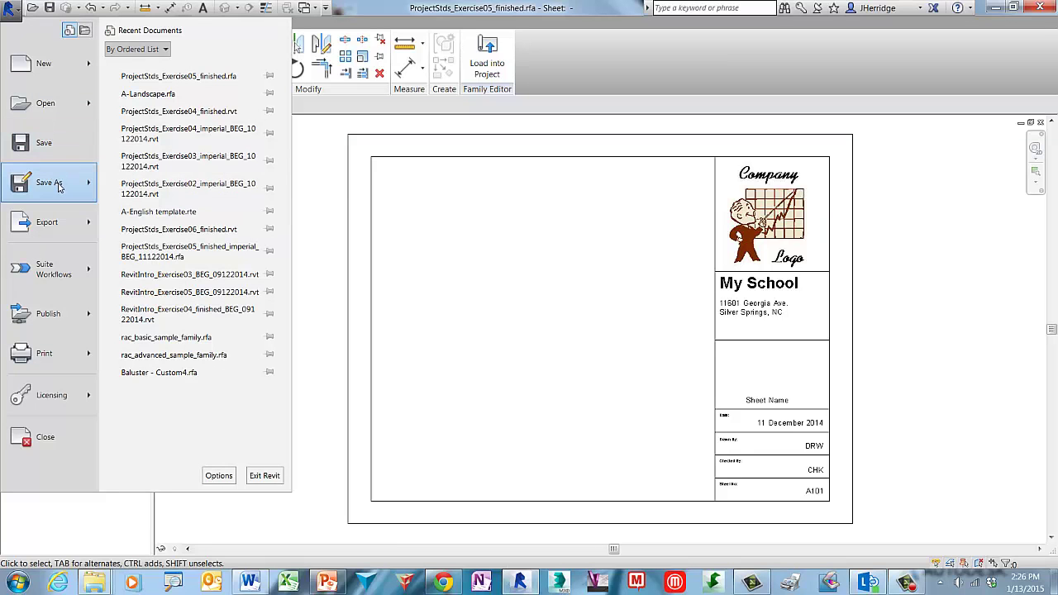
mouse_move(58, 183)
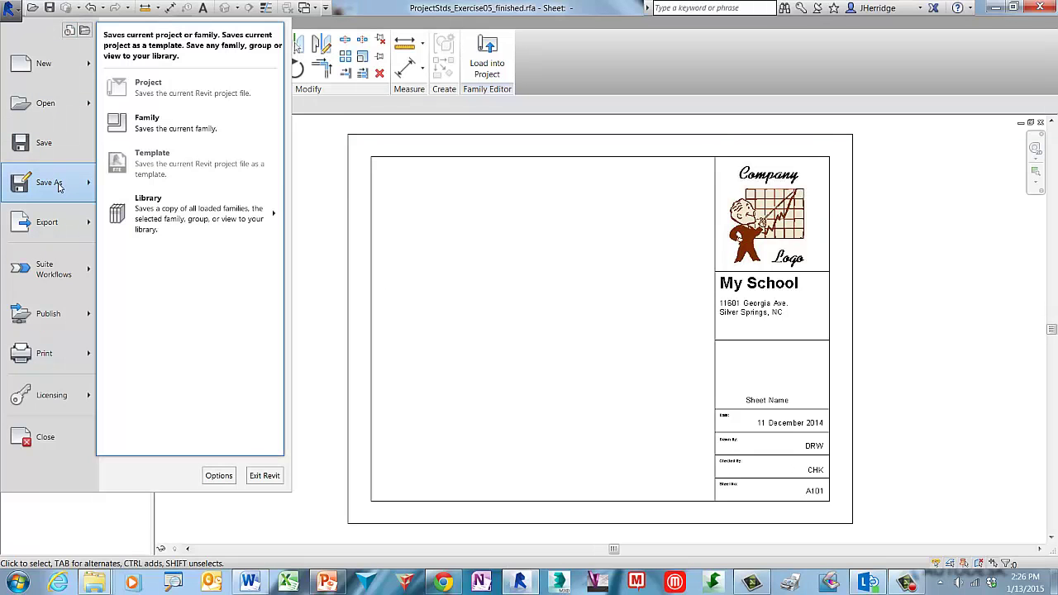
click(222, 133)
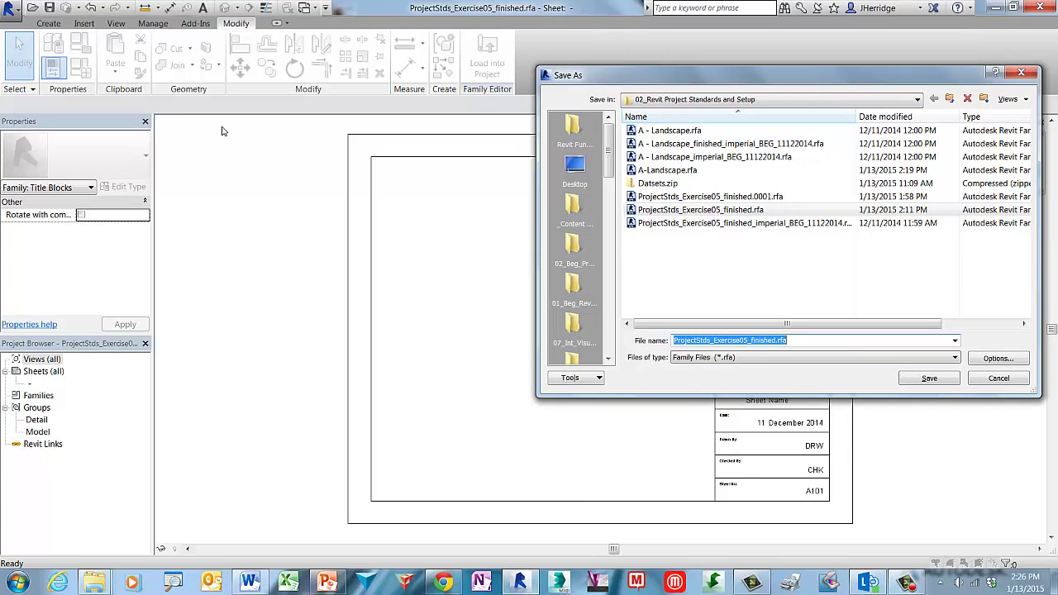
text(A - )
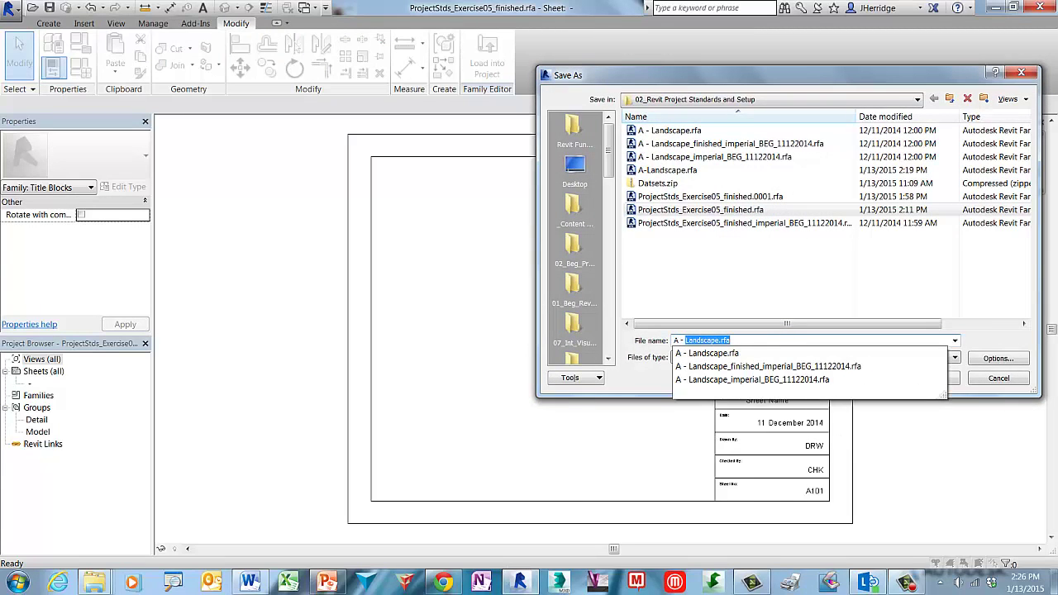
text(Landscape)
key(Delete)
click(647, 385)
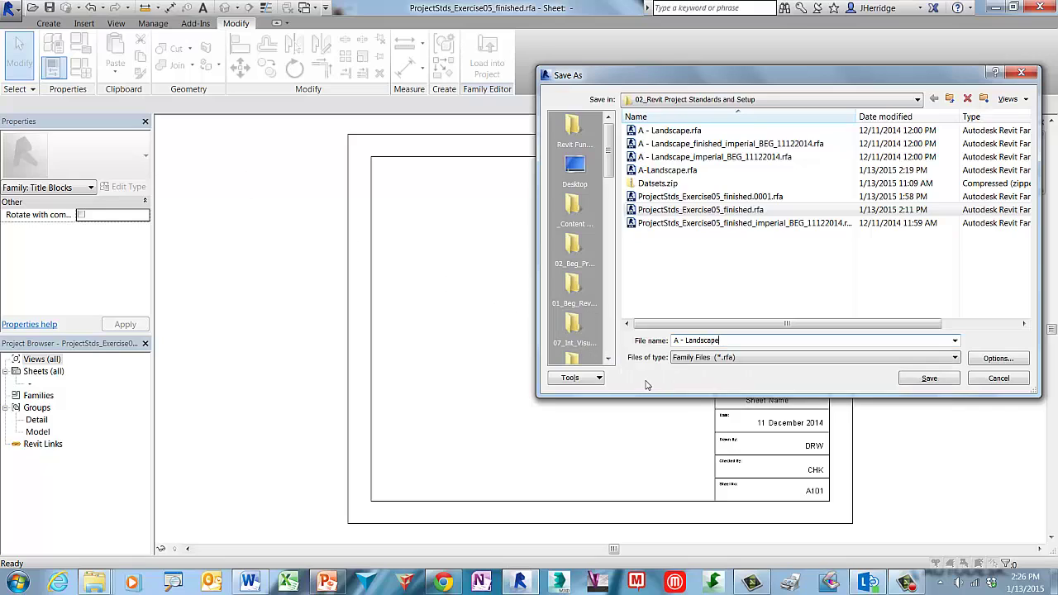
click(930, 378)
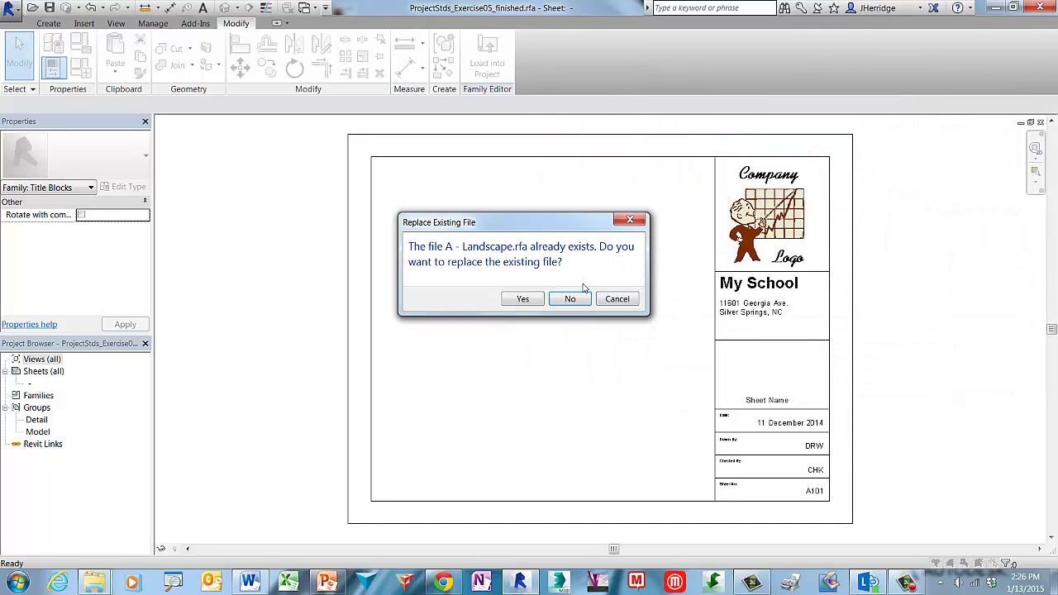
click(534, 301)
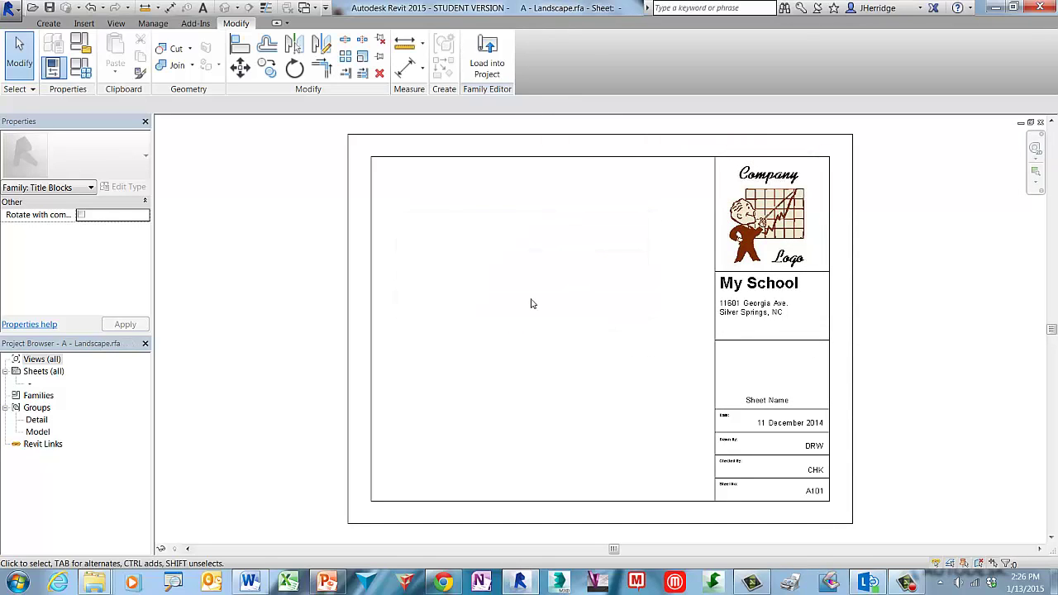